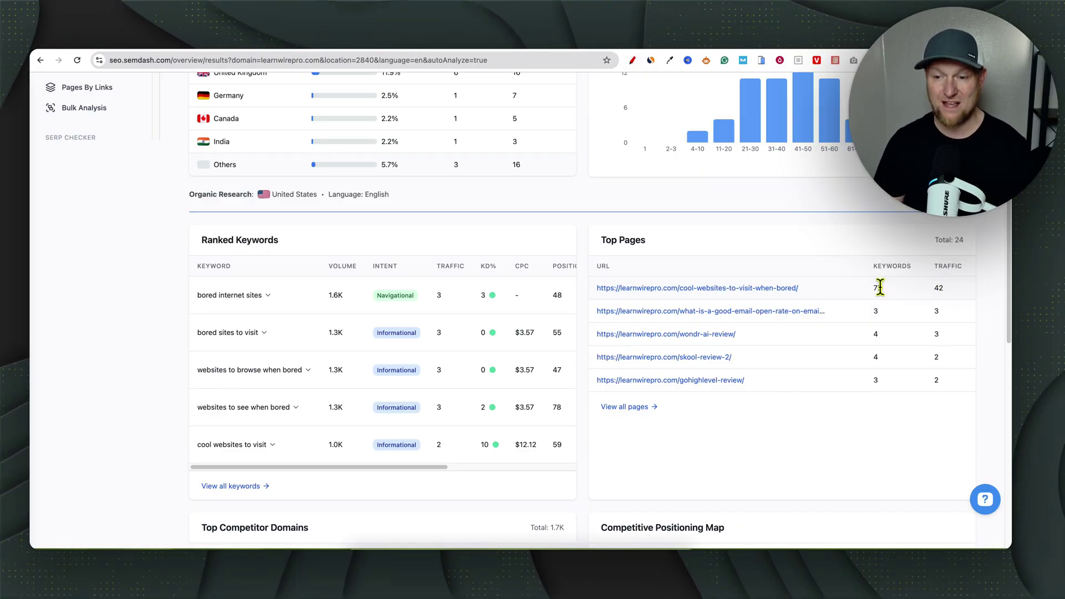
Review the learnwirepro.com domain overview from ranked keywords to the backlink charts, and look through the available research tools
{"action": "scroll", "coordinate": [355, 365], "scroll_direction": "down", "scroll_amount": 3}
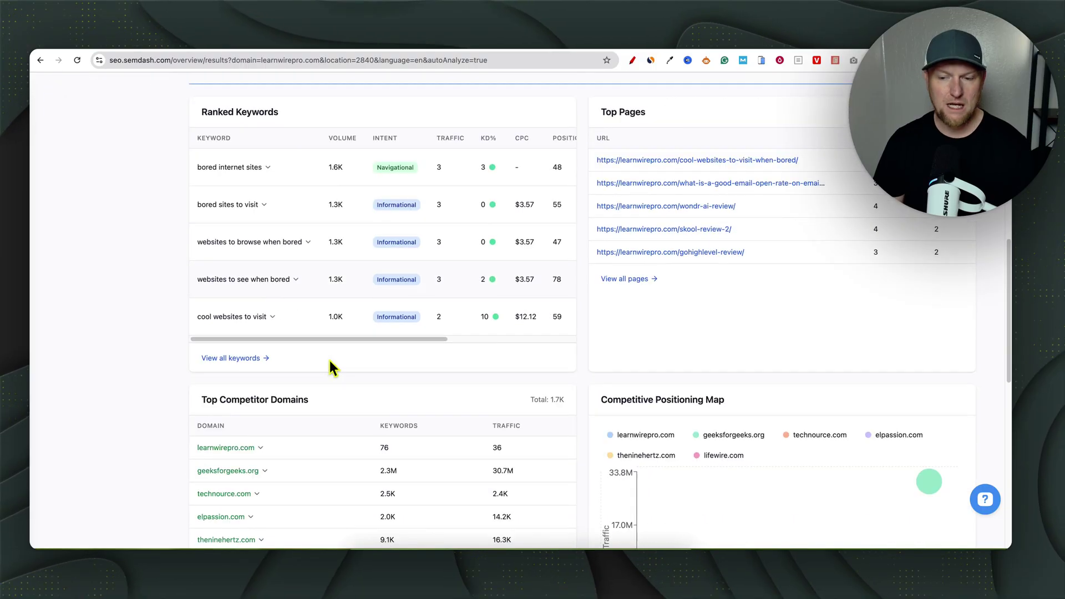
{"action": "scroll", "coordinate": [329, 362], "scroll_direction": "down", "scroll_amount": 3}
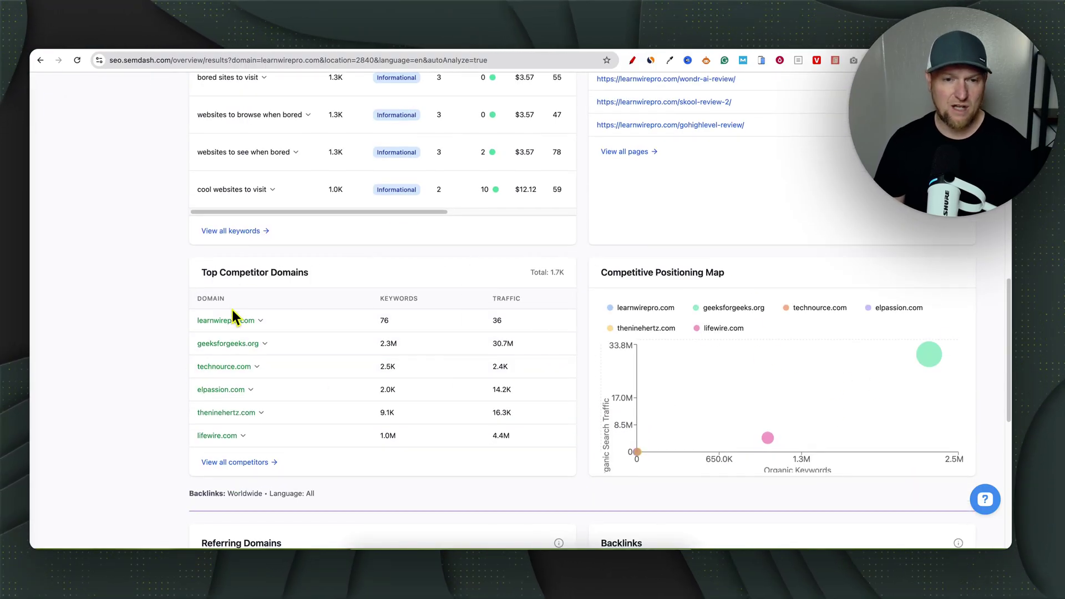
{"action": "scroll", "coordinate": [427, 447], "scroll_direction": "down", "scroll_amount": 8}
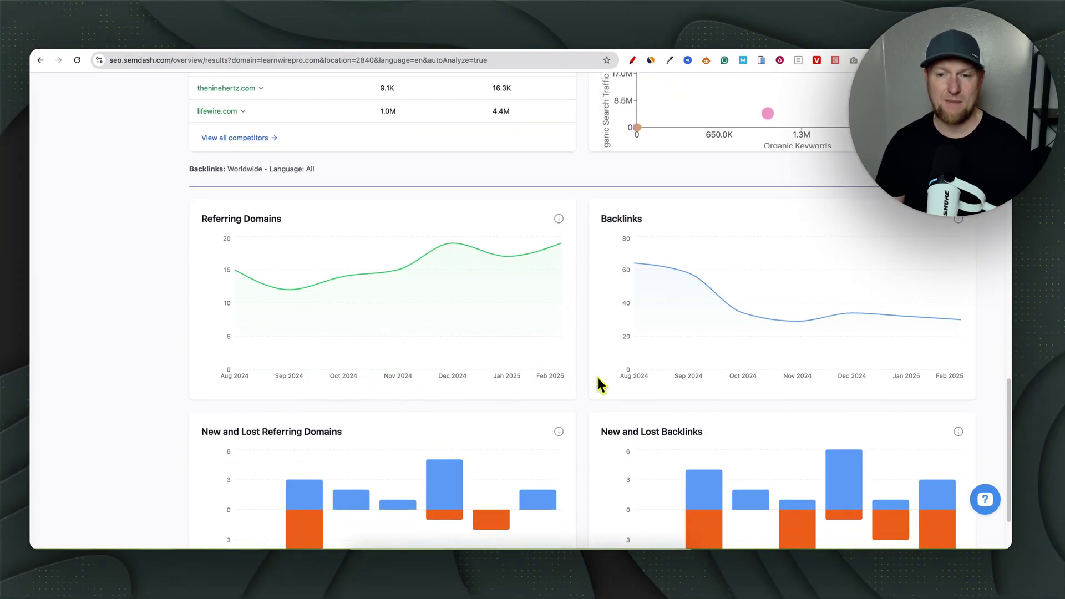
{"action": "scroll", "coordinate": [437, 339], "scroll_direction": "down", "scroll_amount": 2}
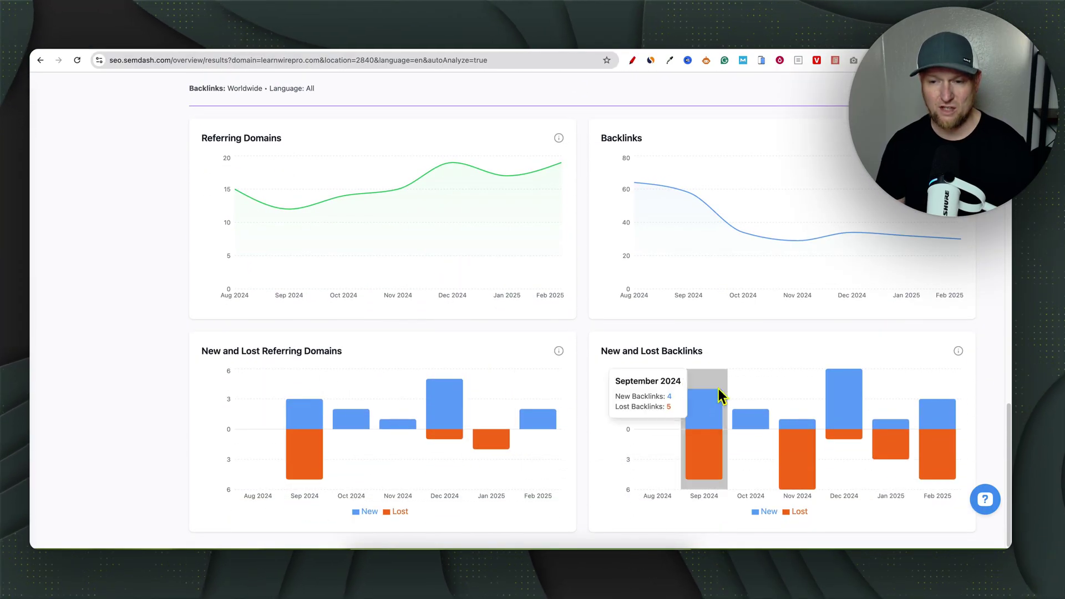
{"action": "scroll", "coordinate": [552, 402], "scroll_direction": "up", "scroll_amount": 10}
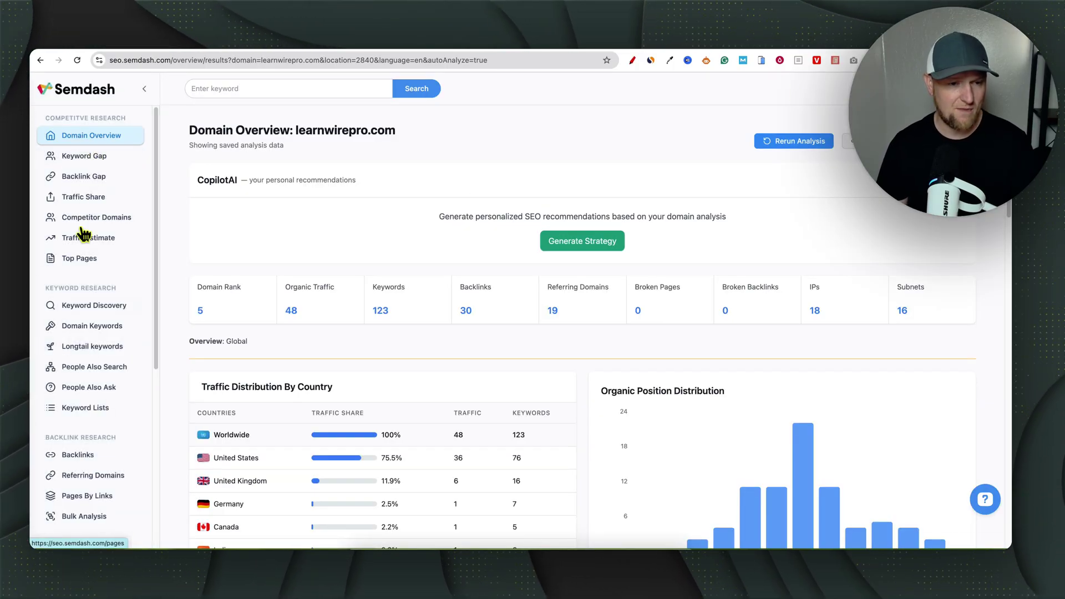
{"action": "left_click_drag", "start_coordinate": [153, 189], "coordinate": [155, 131]}
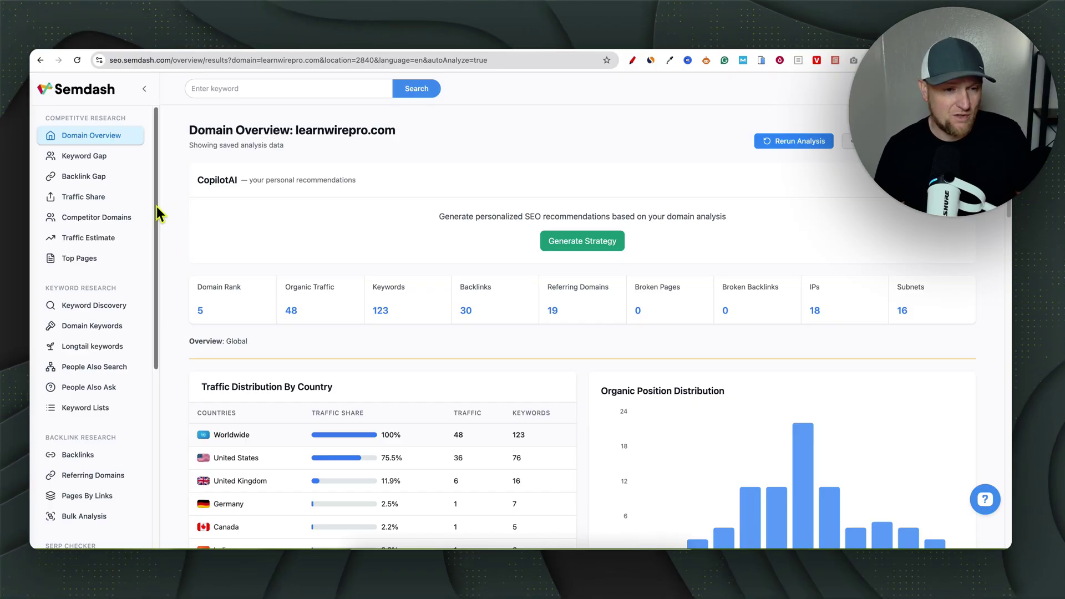
{"action": "left_click_drag", "start_coordinate": [156, 209], "coordinate": [146, 504]}
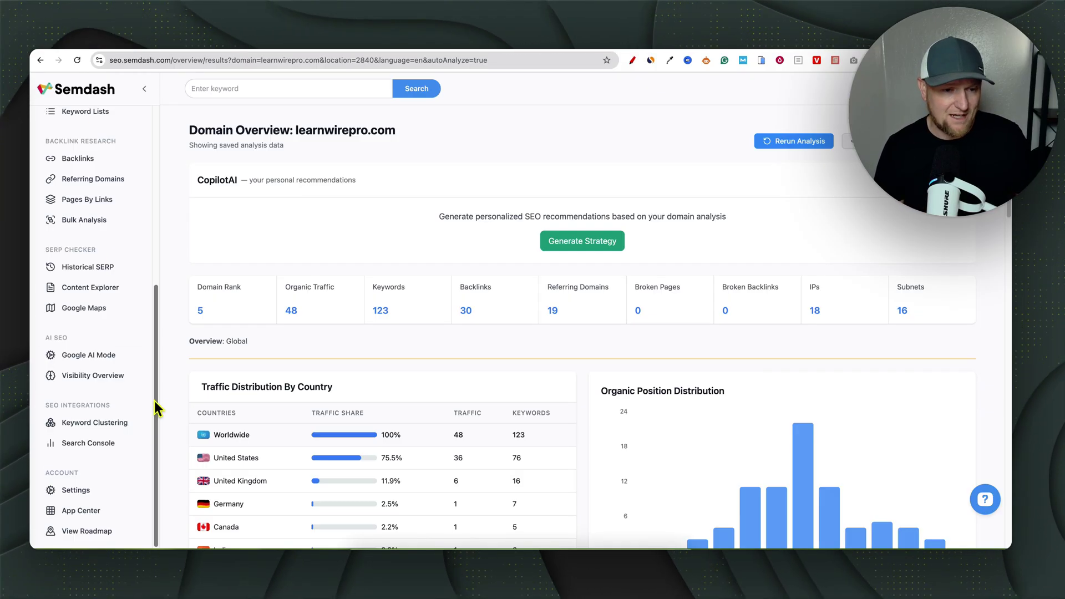
{"action": "scroll", "coordinate": [155, 399], "scroll_direction": "up", "scroll_amount": 3}
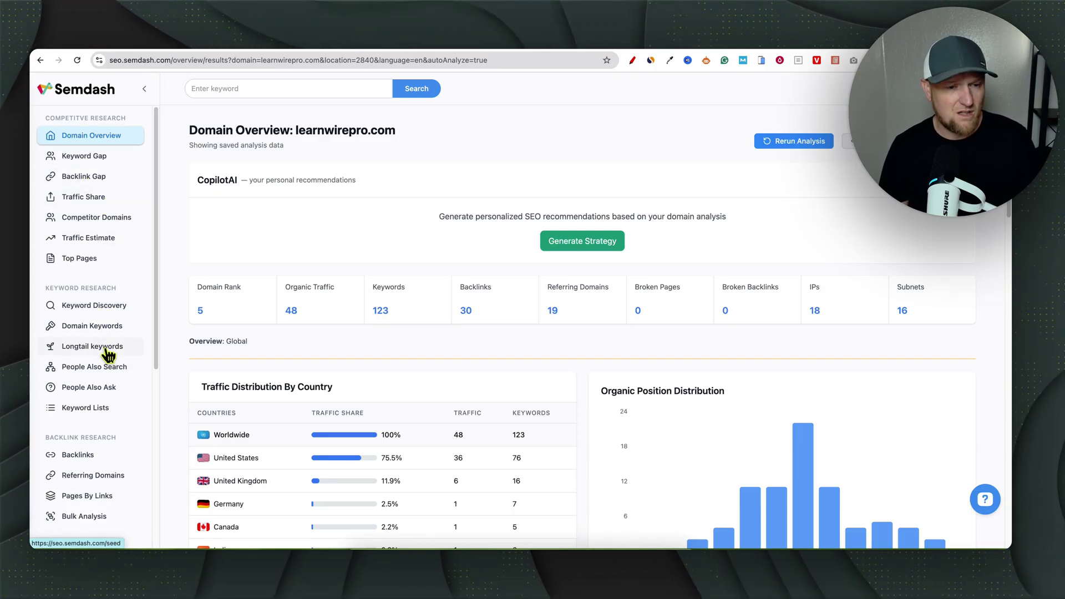
Run a Keyword Discovery search for "golf" to get its top keywords
{"action": "left_click", "coordinate": [105, 309]}
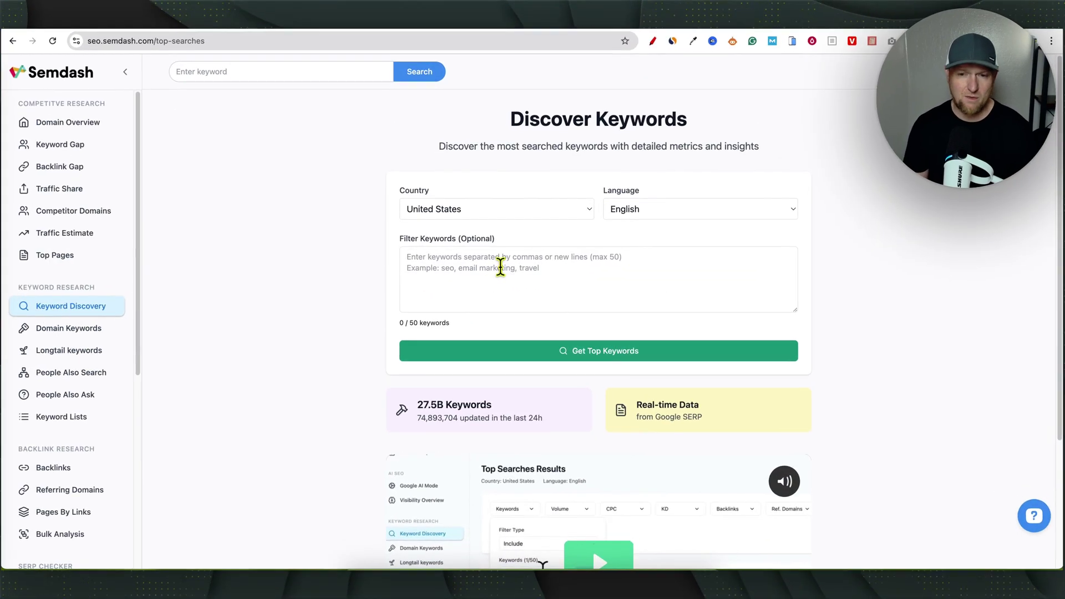
{"action": "left_click", "coordinate": [467, 269]}
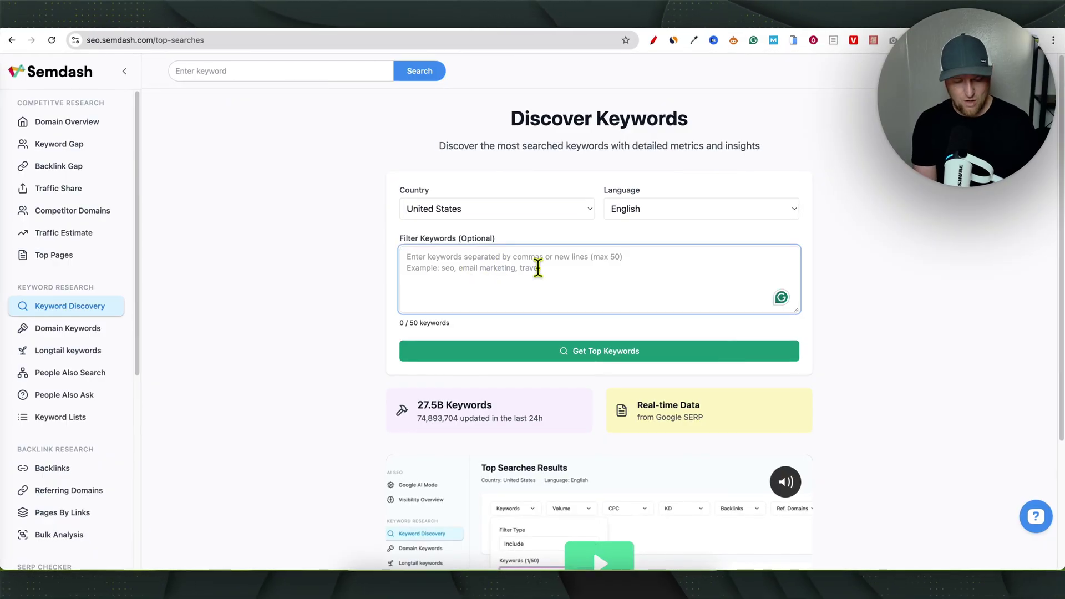
{"action": "type", "text": "golf"}
{"action": "left_click", "coordinate": [624, 351]}
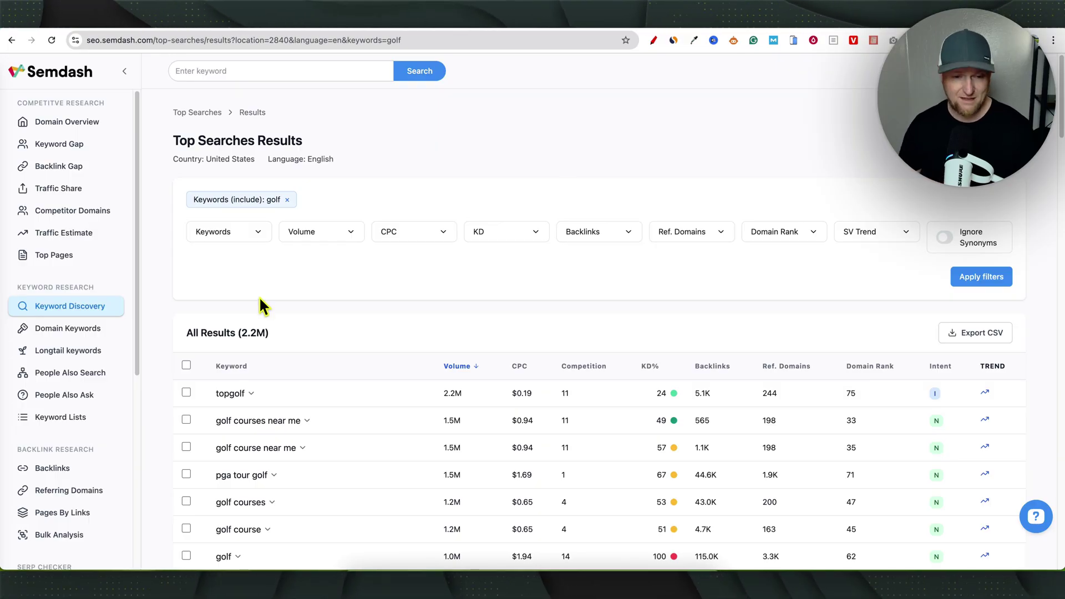
Filter the golf keyword results to a maximum keyword difficulty of 10 and refresh the list
{"action": "scroll", "coordinate": [294, 312], "scroll_direction": "down", "scroll_amount": 1}
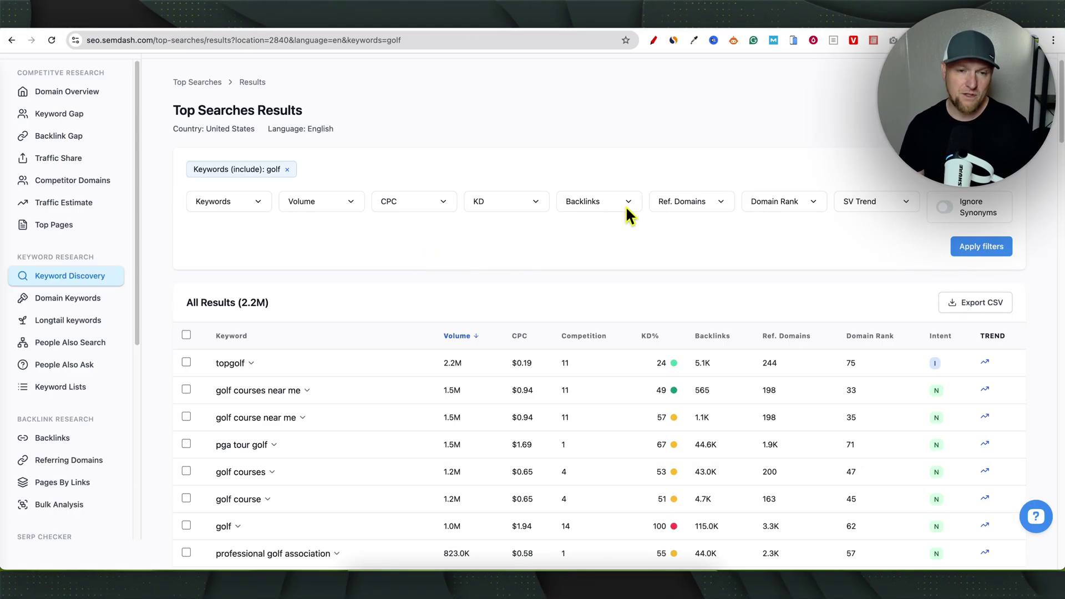
{"action": "scroll", "coordinate": [395, 383], "scroll_direction": "down", "scroll_amount": 15}
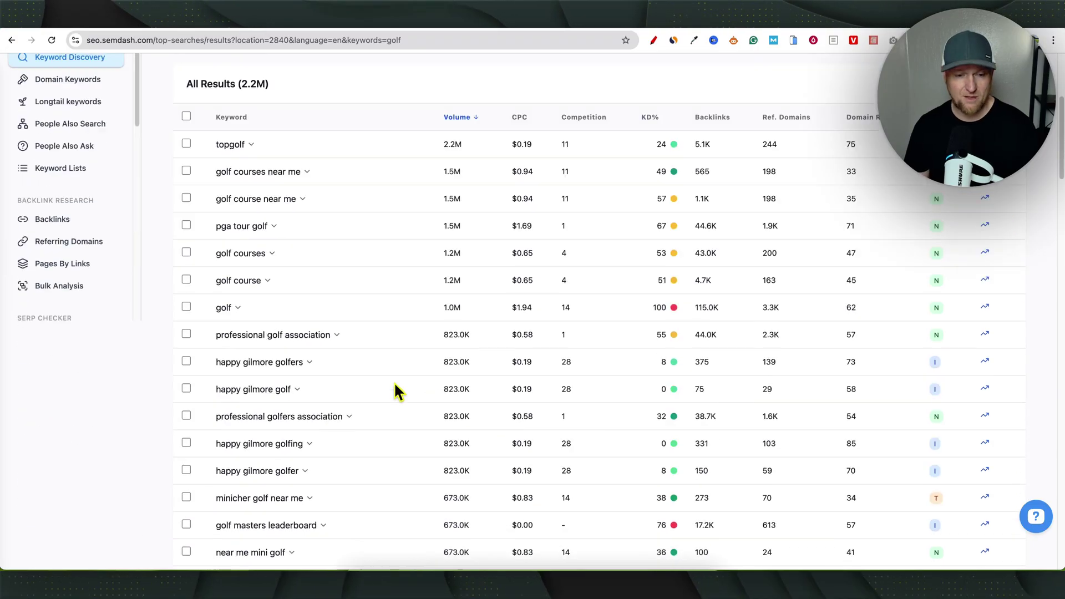
{"action": "scroll", "coordinate": [395, 391], "scroll_direction": "down", "scroll_amount": 5}
{"action": "scroll", "coordinate": [520, 391], "scroll_direction": "up", "scroll_amount": 20}
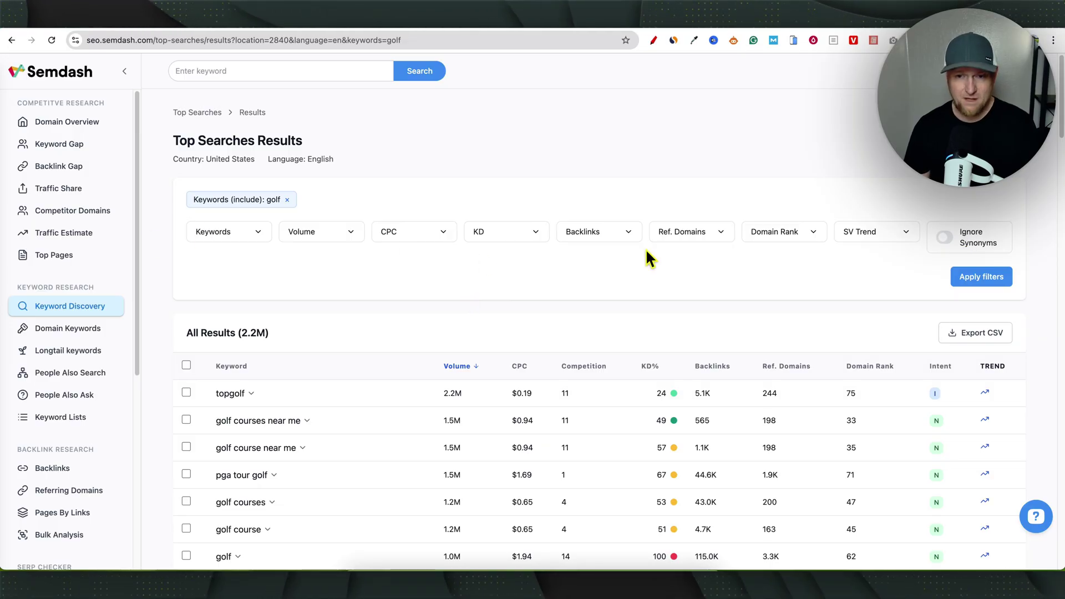
{"action": "left_click", "coordinate": [533, 230]}
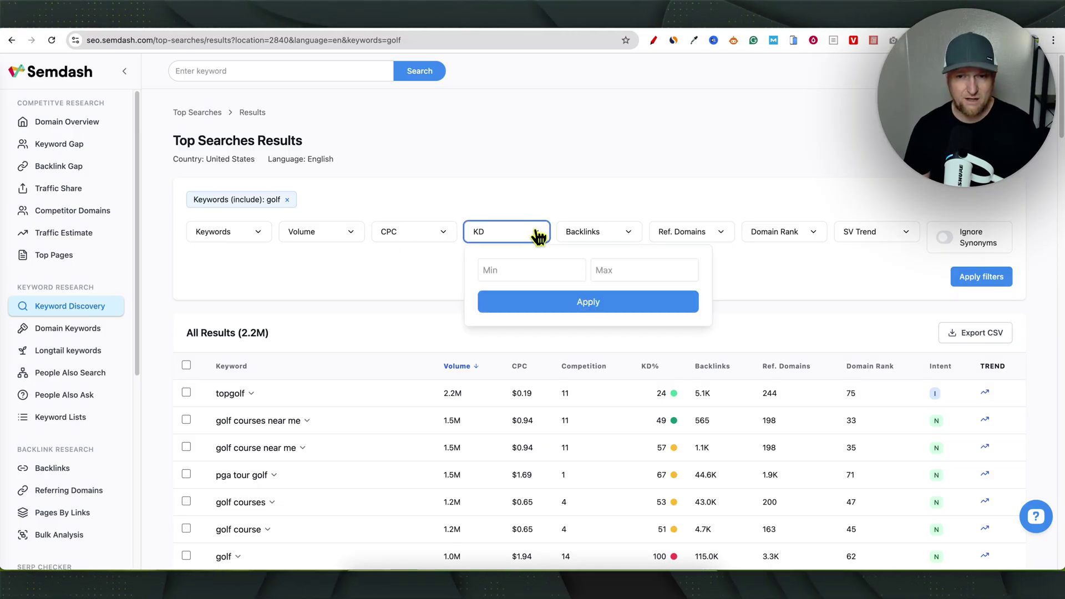
{"action": "left_click", "coordinate": [617, 270]}
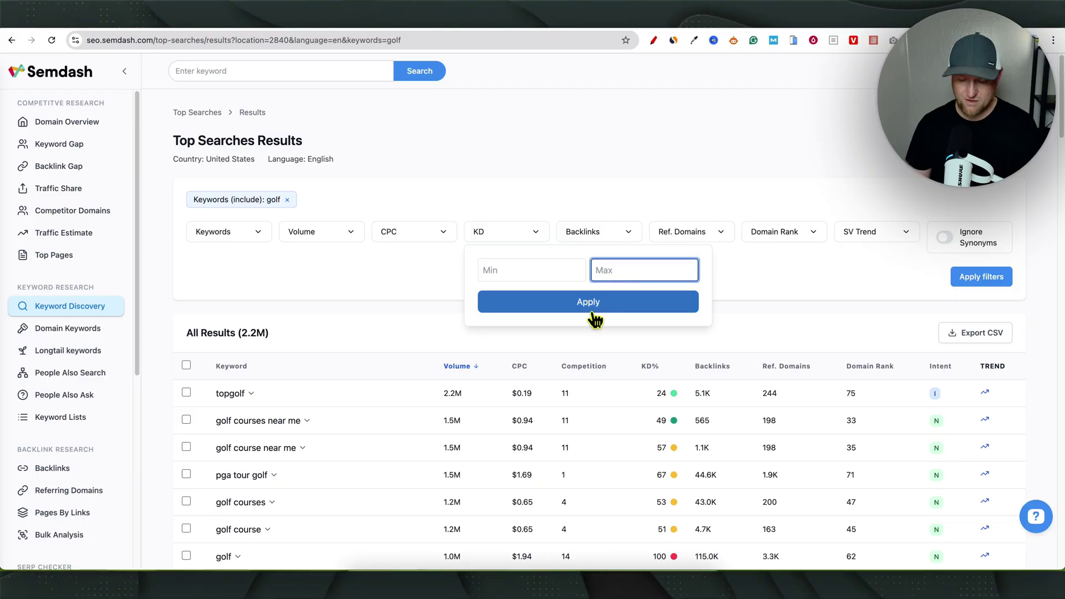
{"action": "type", "text": "10"}
{"action": "left_click", "coordinate": [589, 303]}
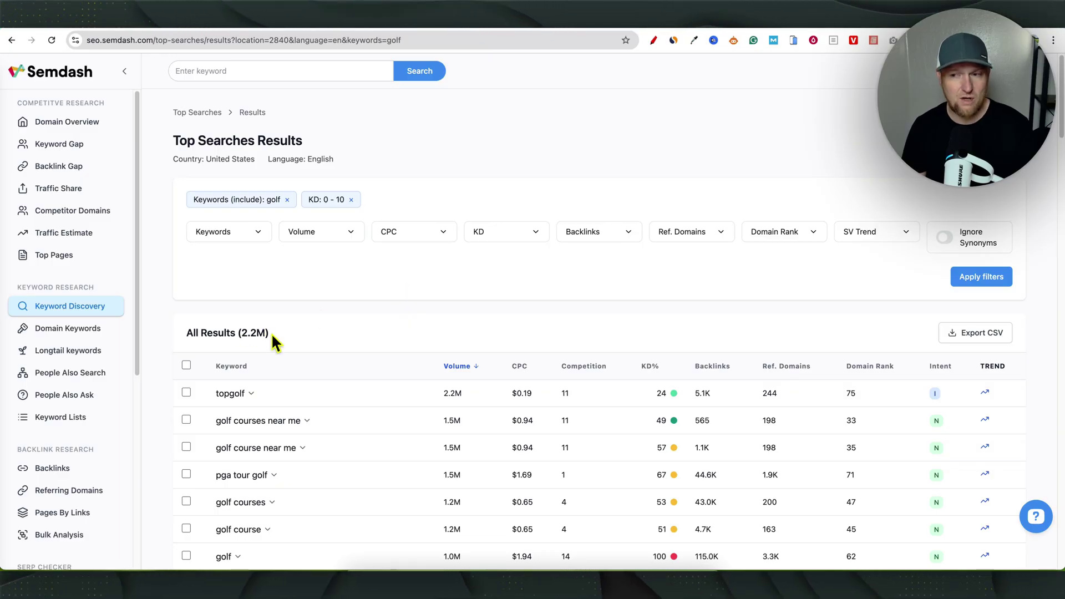
{"action": "left_click", "coordinate": [971, 283]}
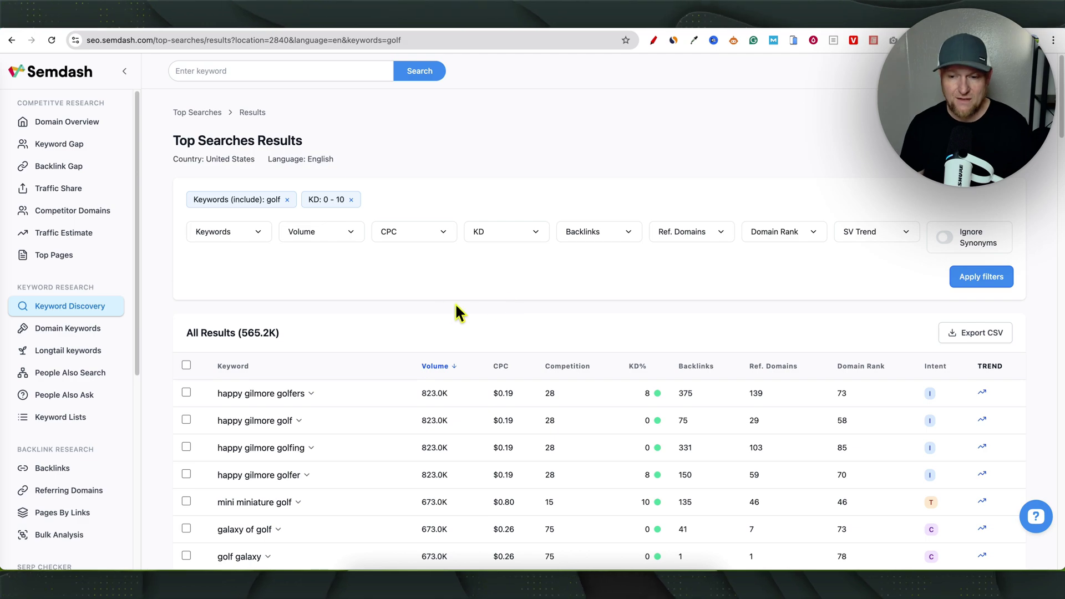
Add a search volume filter with a minimum of 10 and a maximum of 100
{"action": "scroll", "coordinate": [455, 303], "scroll_direction": "down", "scroll_amount": 2}
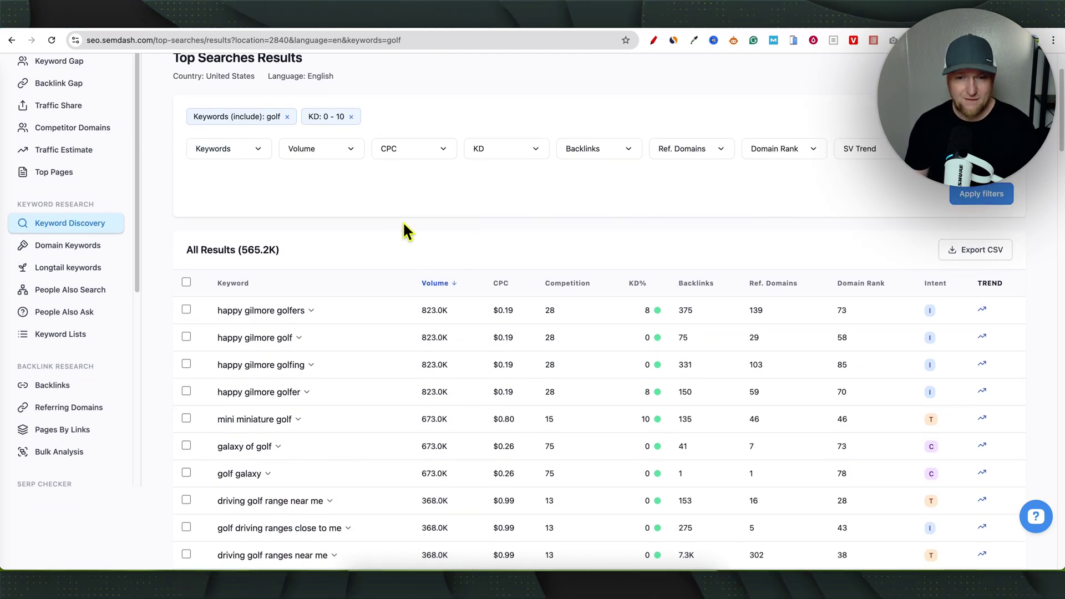
{"action": "scroll", "coordinate": [402, 233], "scroll_direction": "down", "scroll_amount": 2}
{"action": "scroll", "coordinate": [252, 230], "scroll_direction": "up", "scroll_amount": 1}
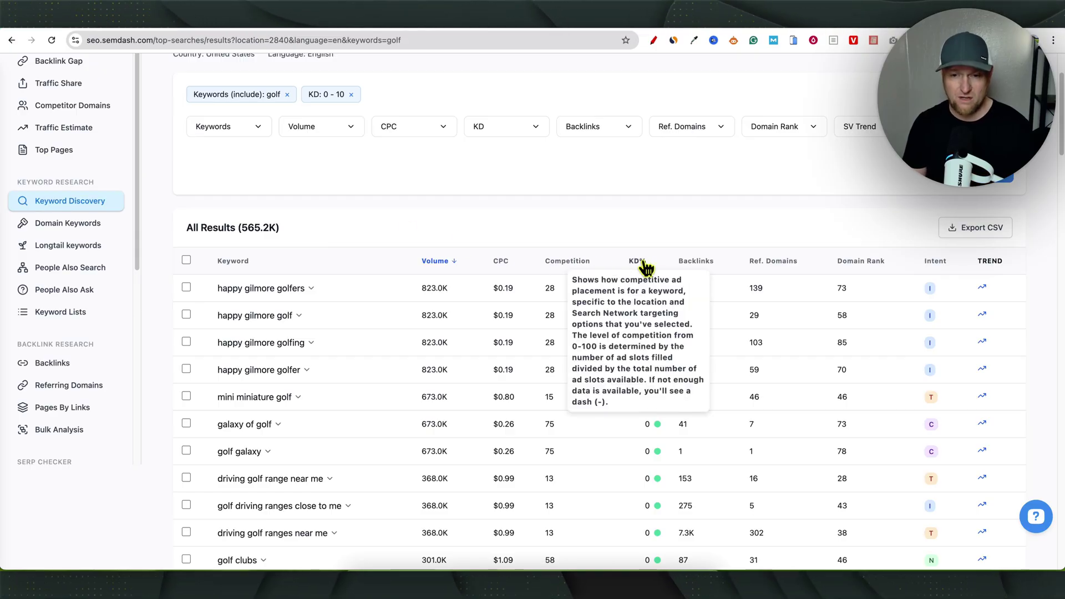
{"action": "scroll", "coordinate": [544, 208], "scroll_direction": "up", "scroll_amount": 2}
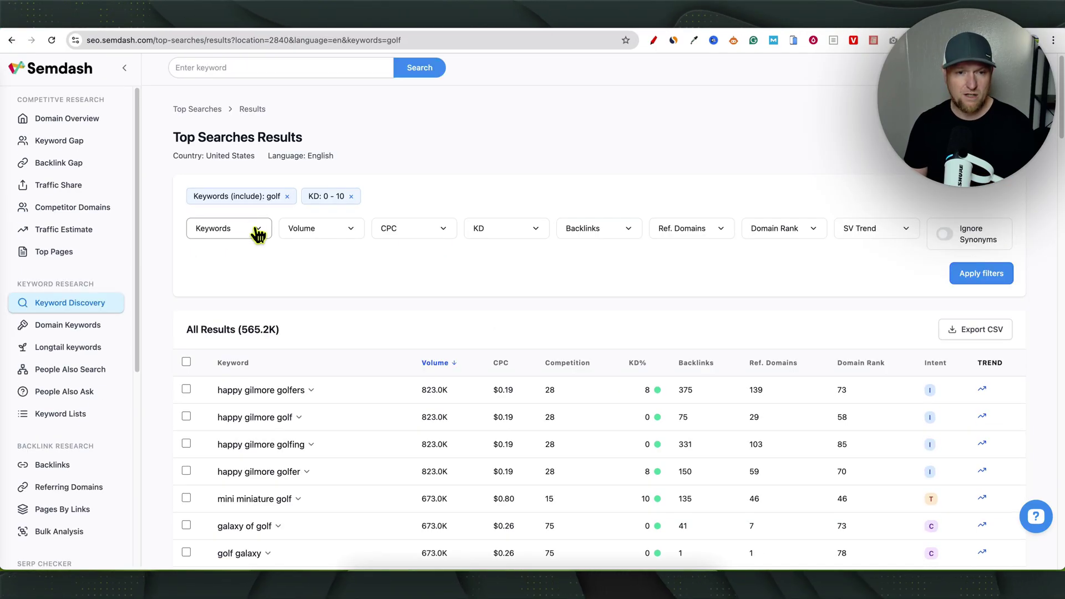
{"action": "left_click", "coordinate": [352, 229]}
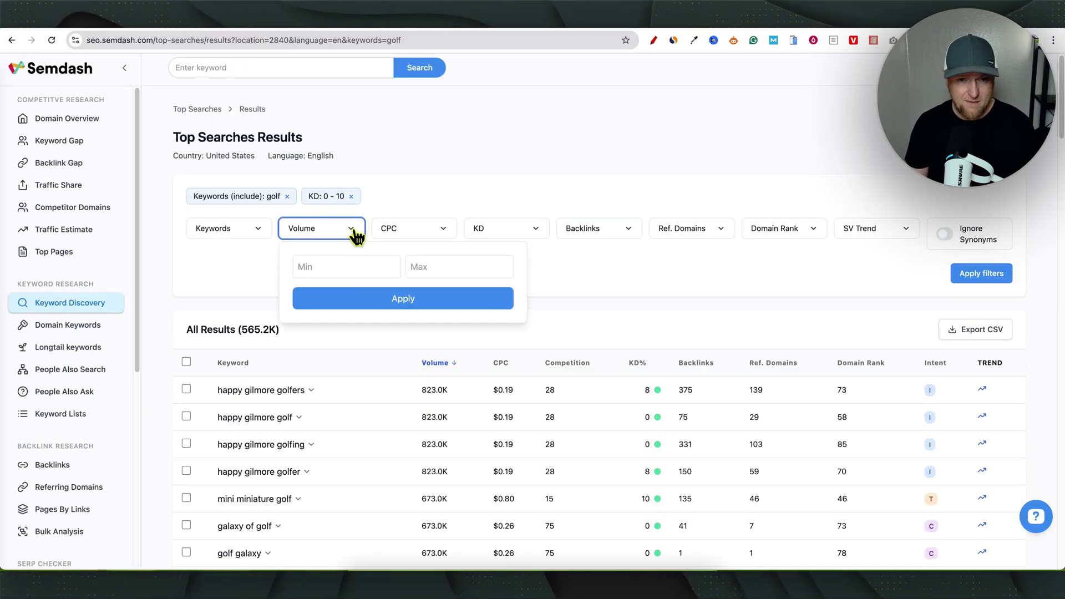
{"action": "left_click", "coordinate": [343, 268]}
{"action": "type", "text": "10"}
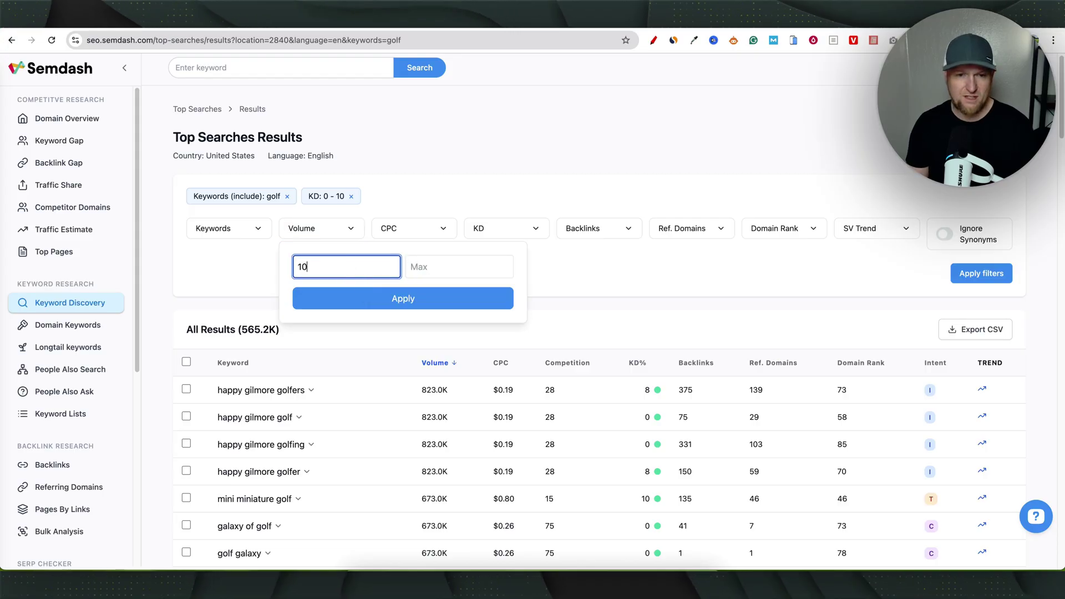
{"action": "left_click", "coordinate": [472, 272]}
{"action": "type", "text": "100"}
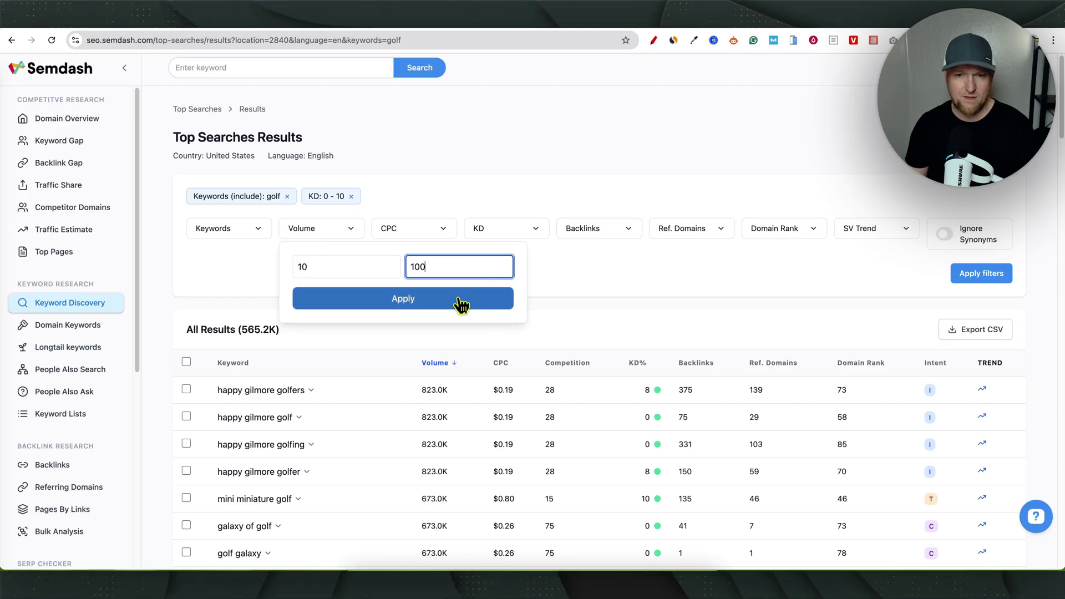
{"action": "left_click", "coordinate": [463, 302]}
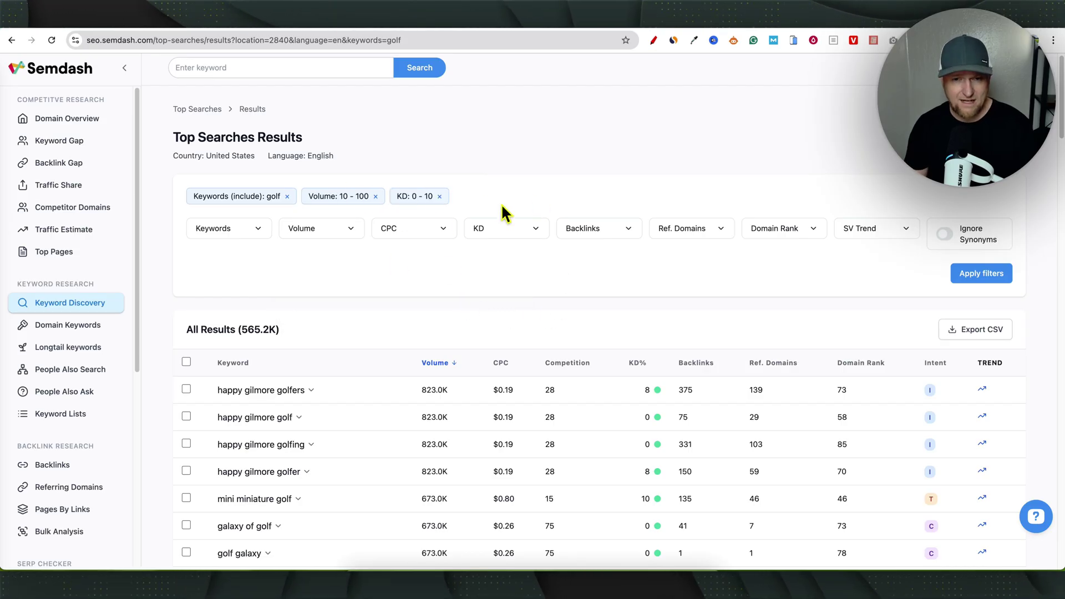
{"action": "left_click", "coordinate": [254, 229]}
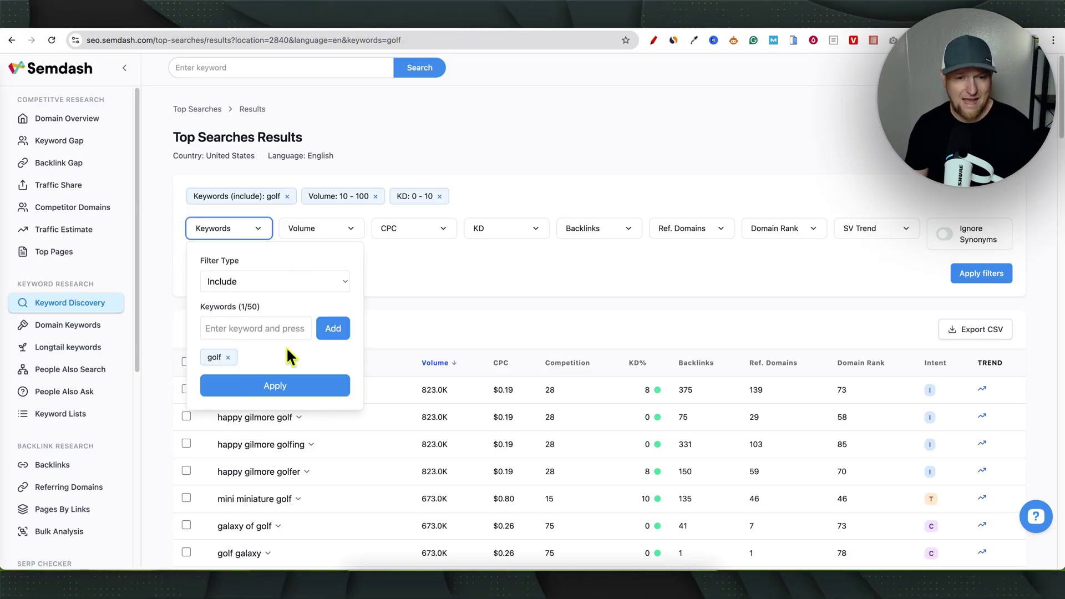
{"action": "left_click", "coordinate": [421, 264]}
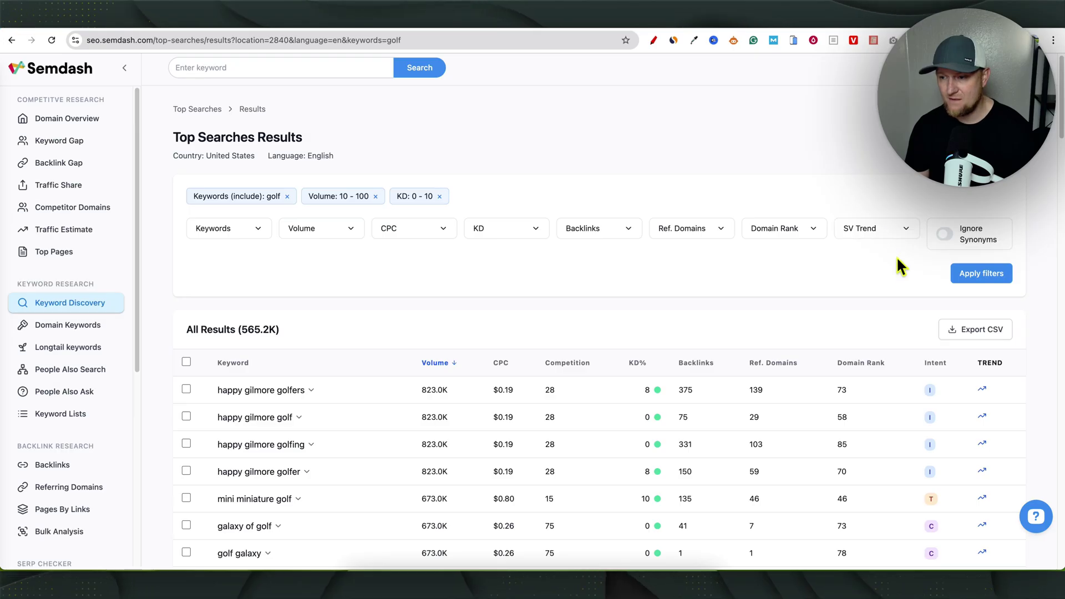
{"action": "scroll", "coordinate": [340, 392], "scroll_direction": "down", "scroll_amount": 15}
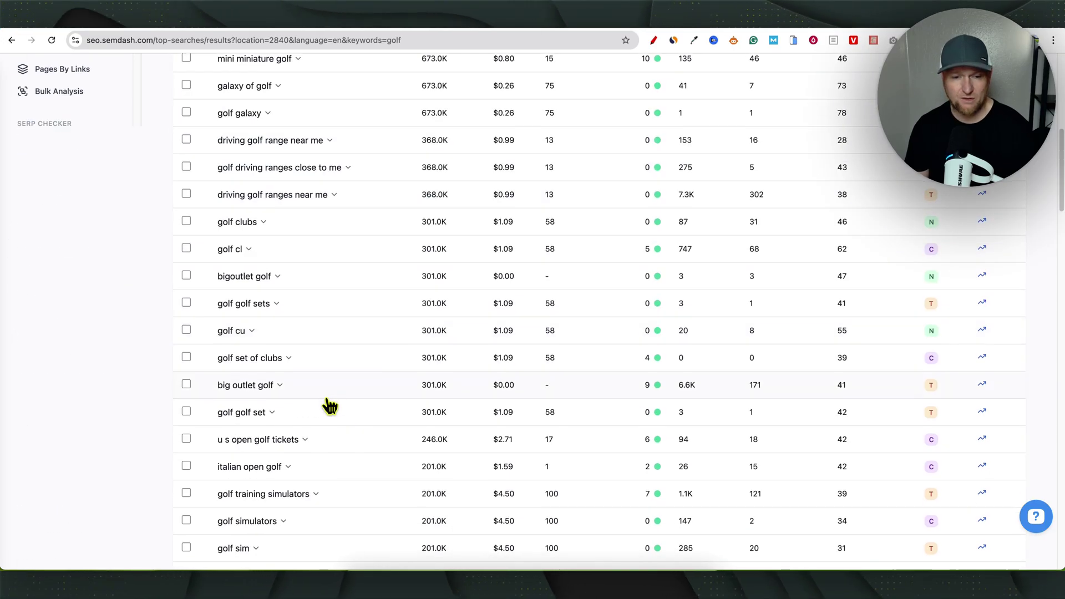
{"action": "scroll", "coordinate": [435, 364], "scroll_direction": "up", "scroll_amount": 15}
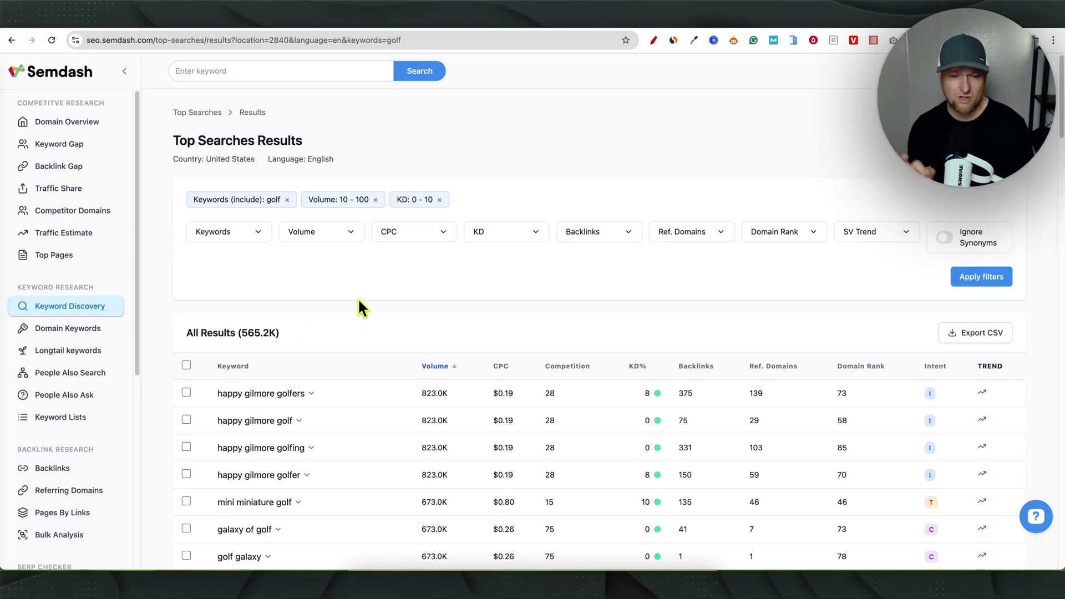
Add "who", "what", "how" and "tutorial" to the included keywords alongside "golf" and refresh the results with the updated filter
{"action": "scroll", "coordinate": [237, 516], "scroll_direction": "down", "scroll_amount": 2}
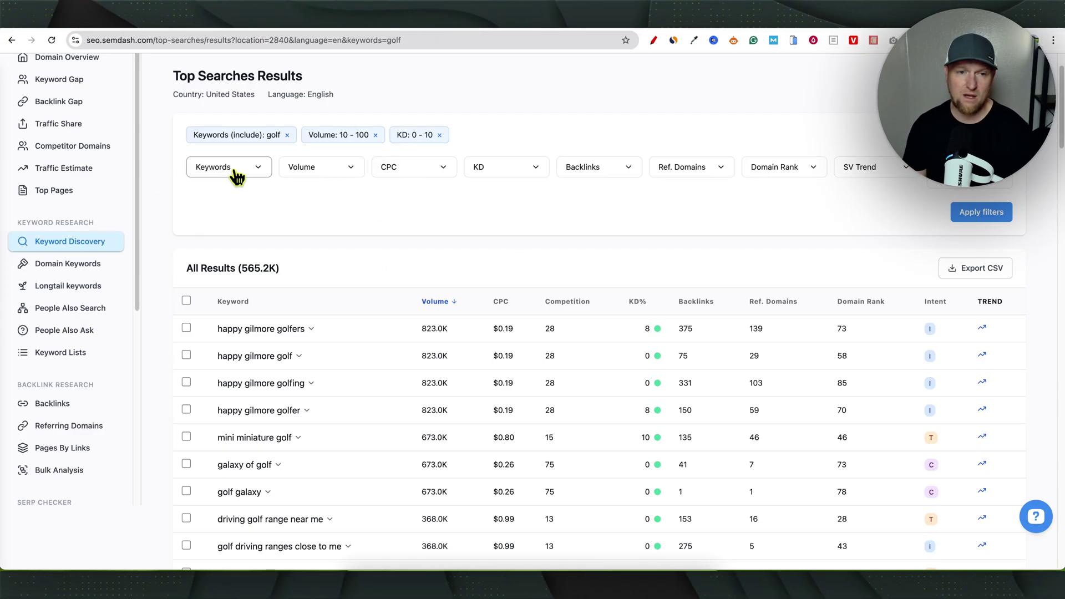
{"action": "left_click", "coordinate": [254, 169]}
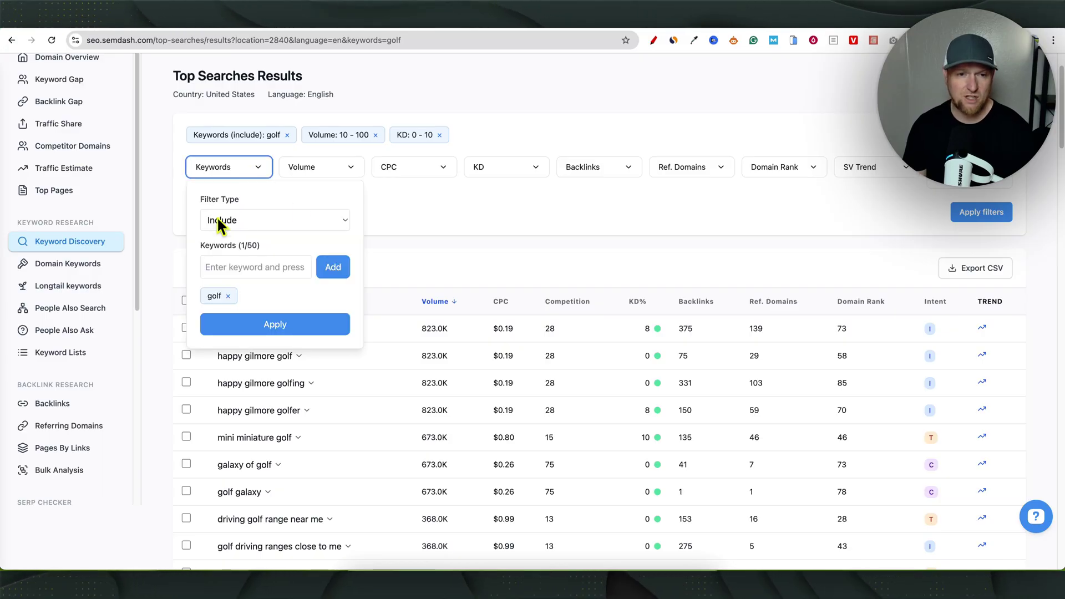
{"action": "left_click", "coordinate": [270, 219]}
{"action": "left_click", "coordinate": [258, 221]}
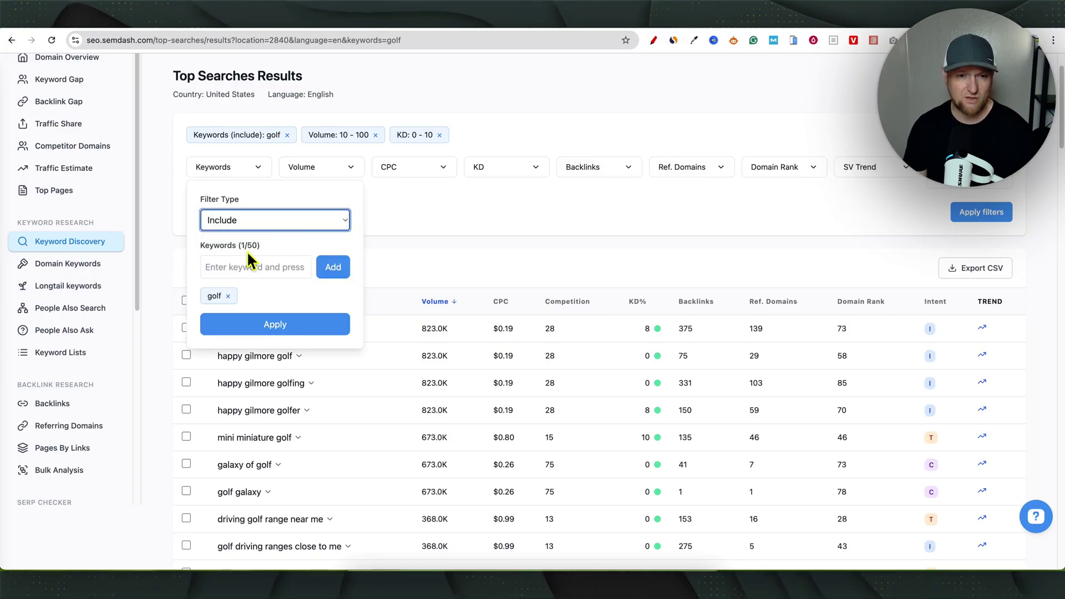
{"action": "left_click", "coordinate": [228, 267]}
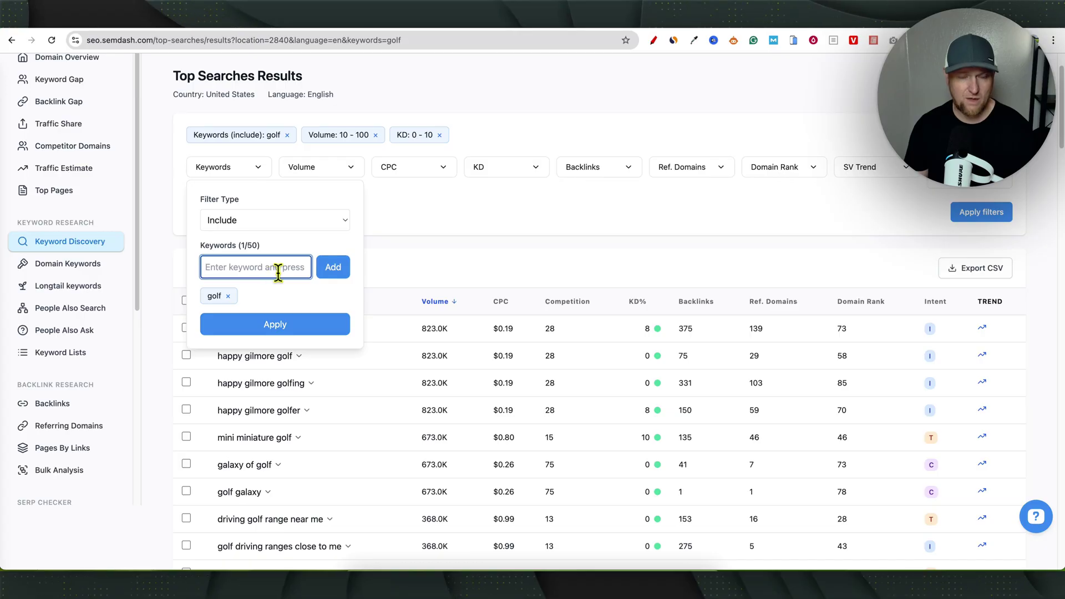
{"action": "type", "text": "who"}
{"action": "key", "text": "Return"}
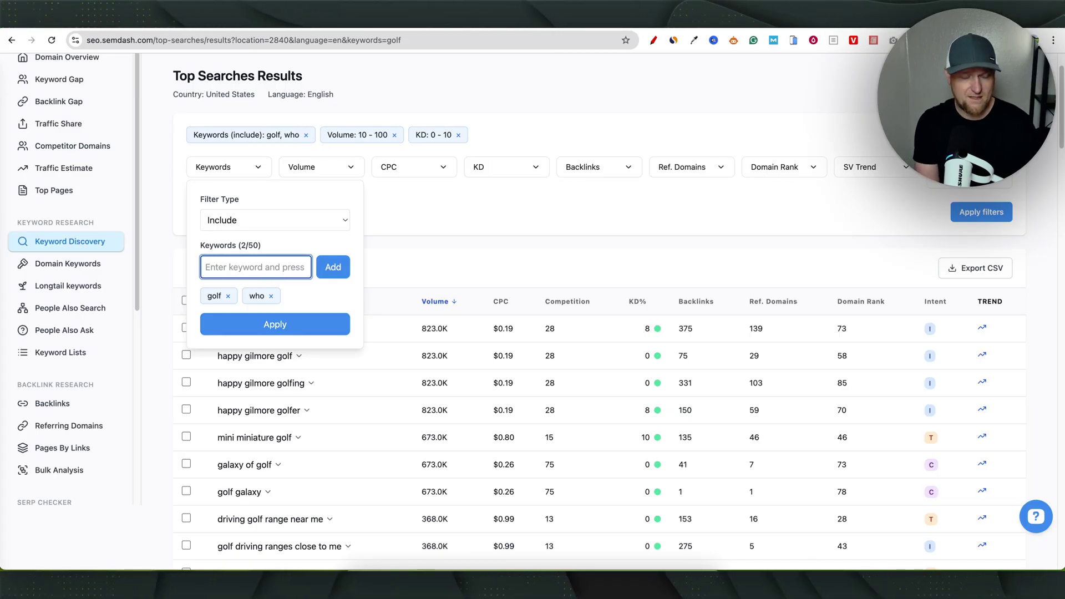
{"action": "type", "text": "what"}
{"action": "key", "text": "Return"}
{"action": "type", "text": "how"}
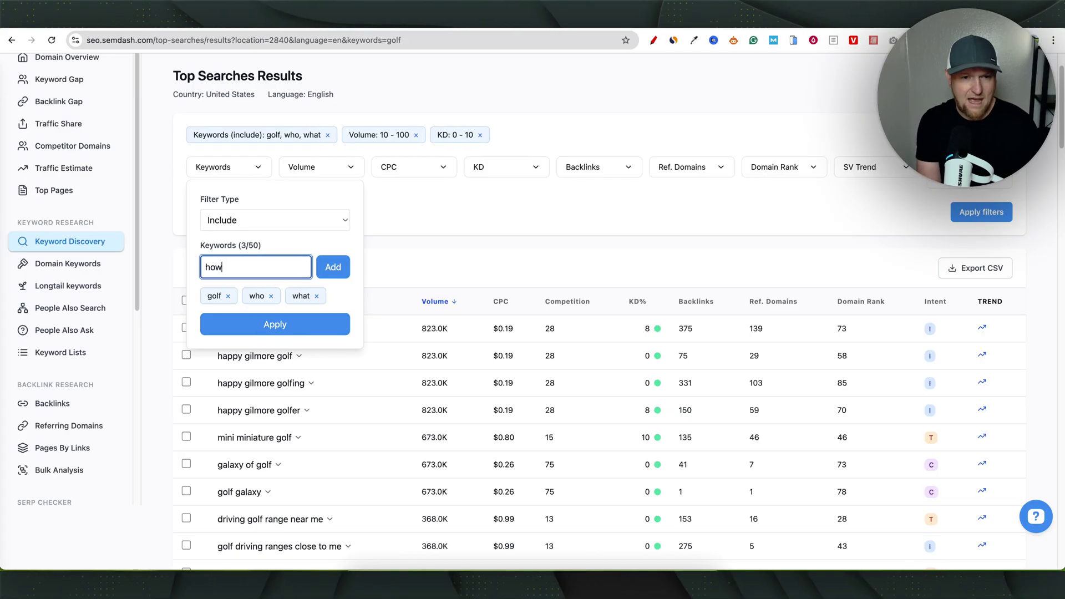
{"action": "key", "text": "Return"}
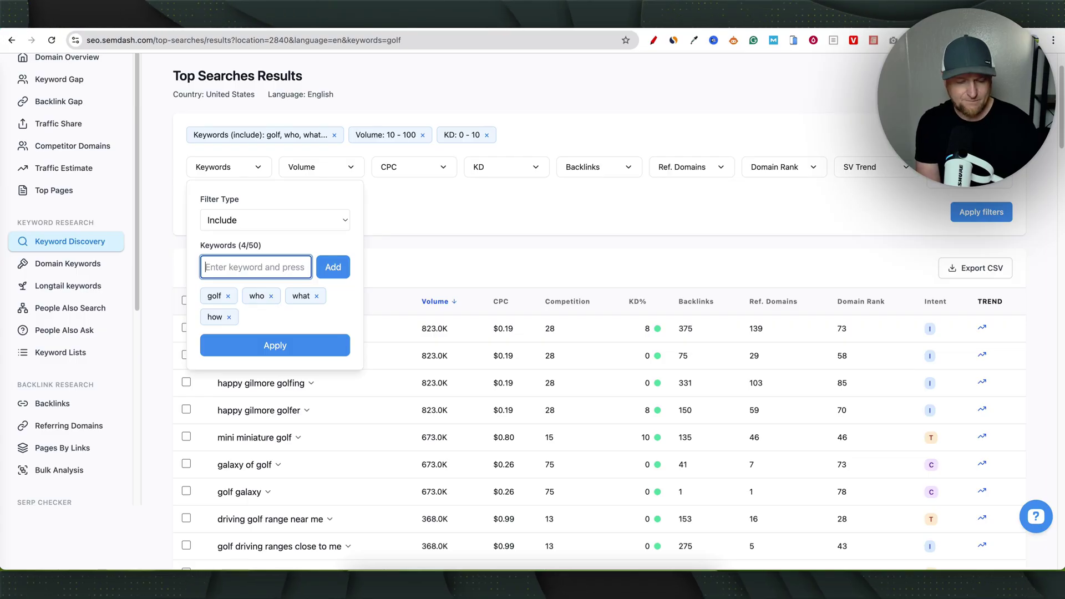
{"action": "type", "text": "tutorial"}
{"action": "key", "text": "Return"}
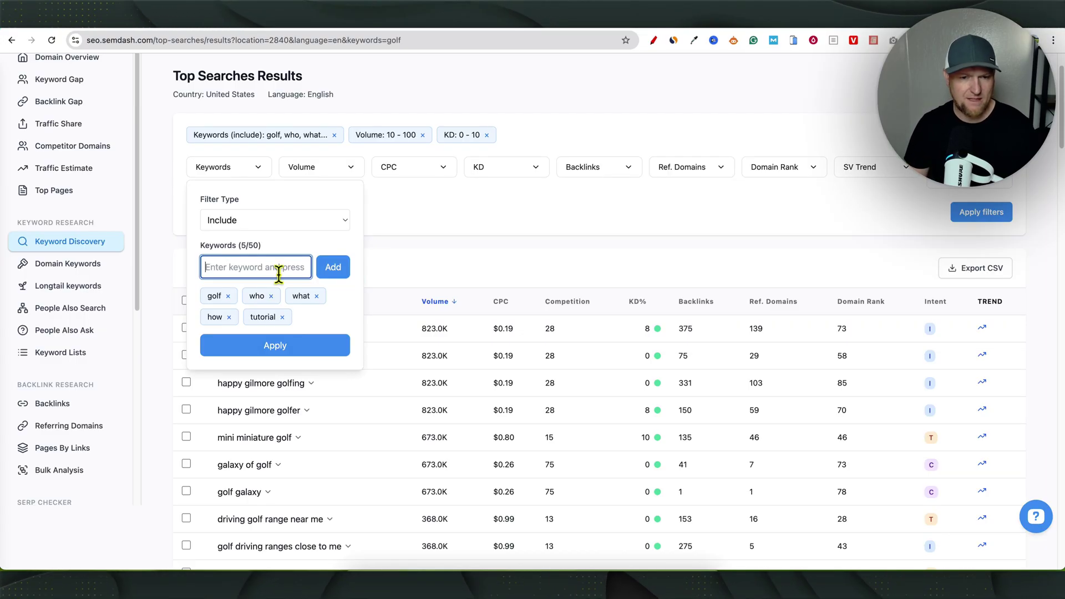
{"action": "left_click", "coordinate": [295, 346]}
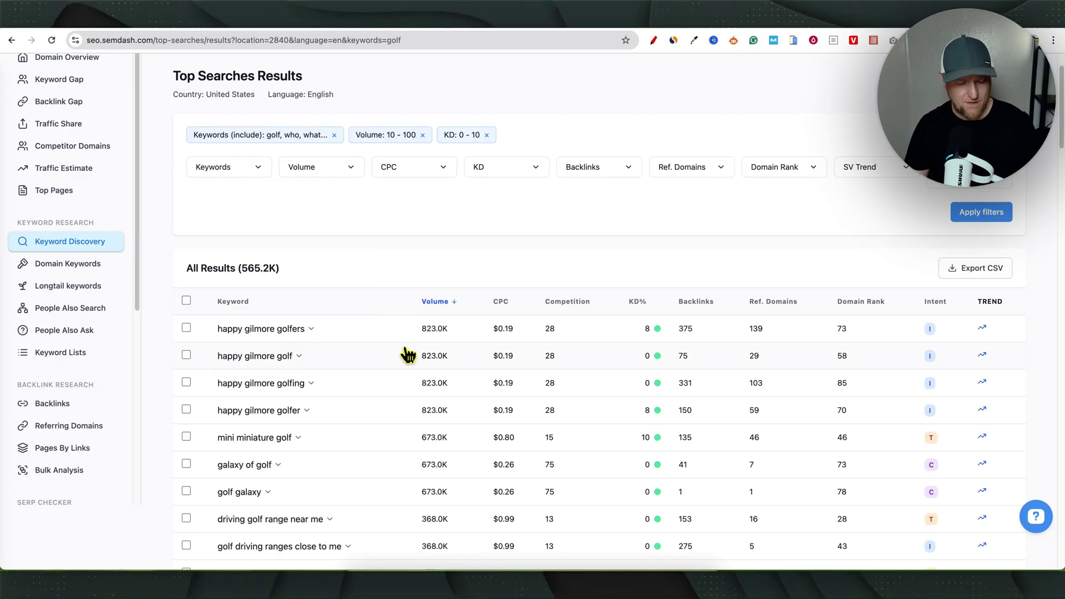
{"action": "left_click", "coordinate": [964, 218]}
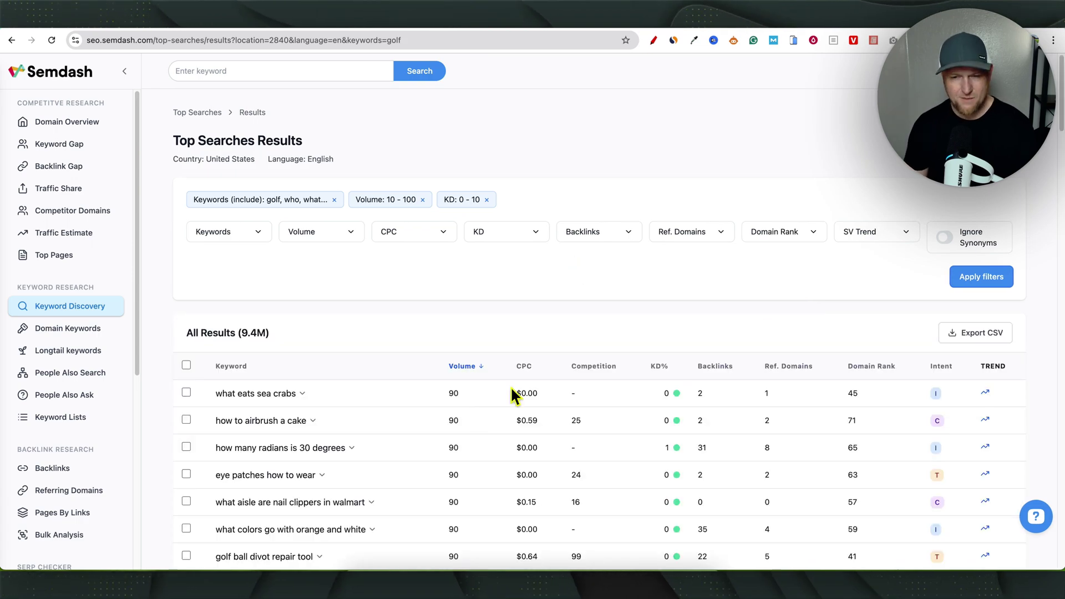
Review the filtered question keywords down the list and check which terms the included-keywords filter contains
{"action": "scroll", "coordinate": [395, 403], "scroll_direction": "down", "scroll_amount": 1}
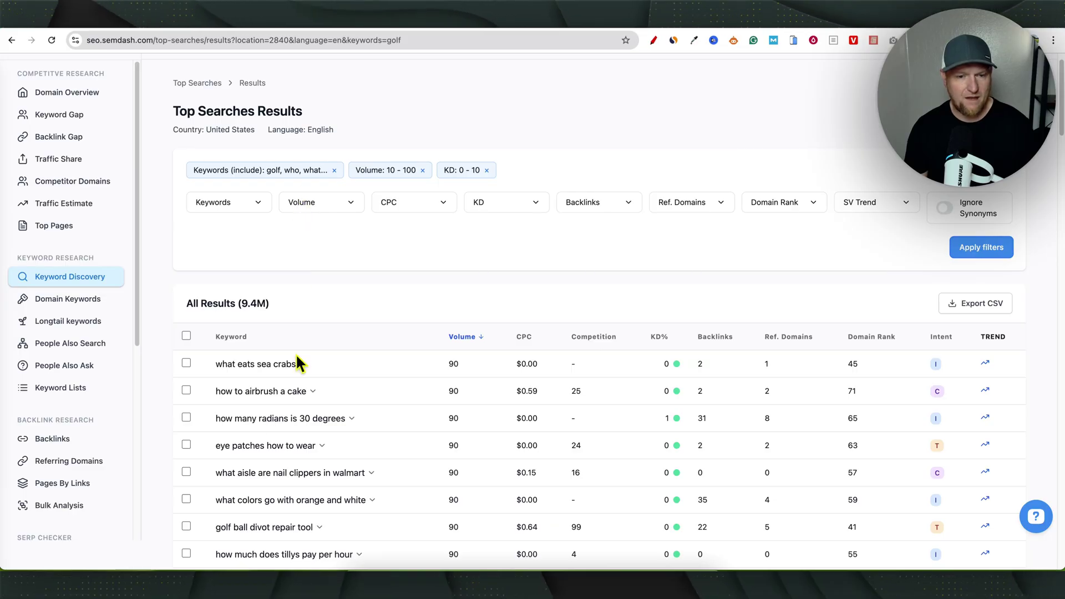
{"action": "scroll", "coordinate": [298, 468], "scroll_direction": "down", "scroll_amount": 15}
{"action": "scroll", "coordinate": [314, 469], "scroll_direction": "down", "scroll_amount": 20}
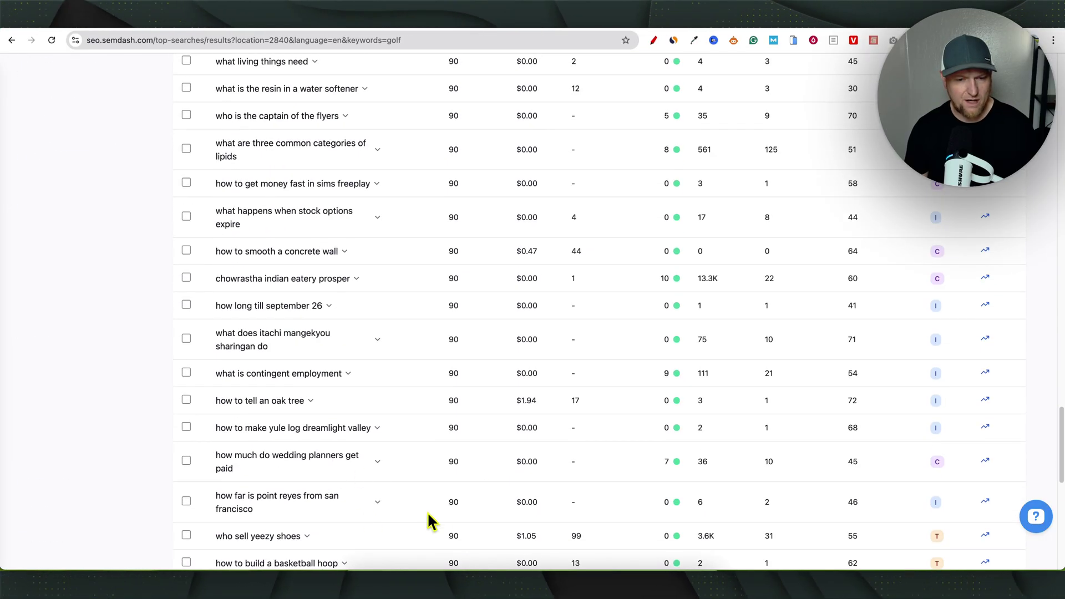
{"action": "scroll", "coordinate": [427, 511], "scroll_direction": "up", "scroll_amount": 20}
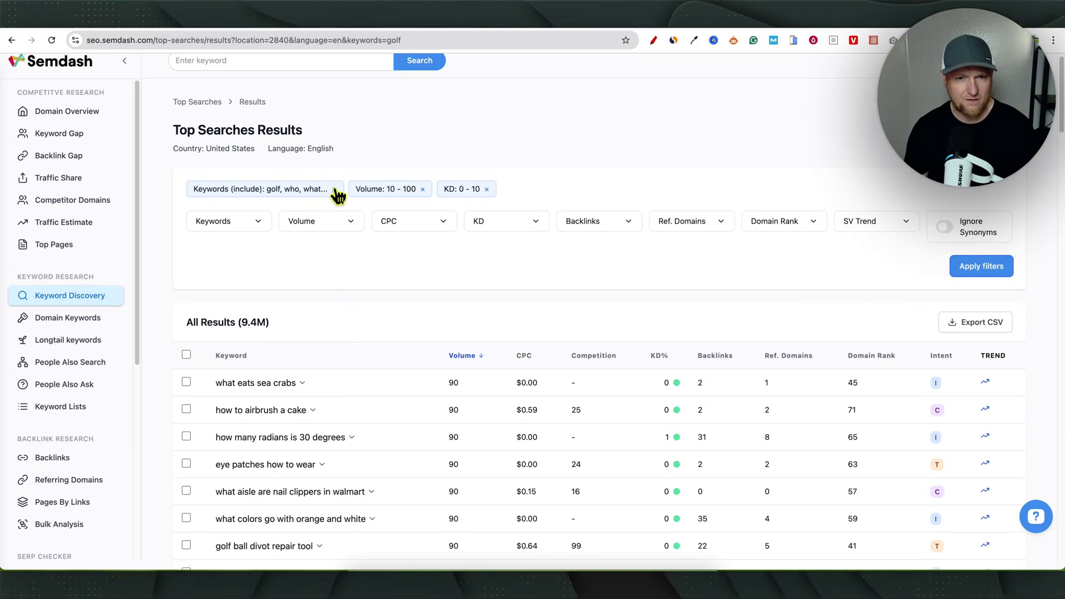
{"action": "left_click", "coordinate": [257, 221]}
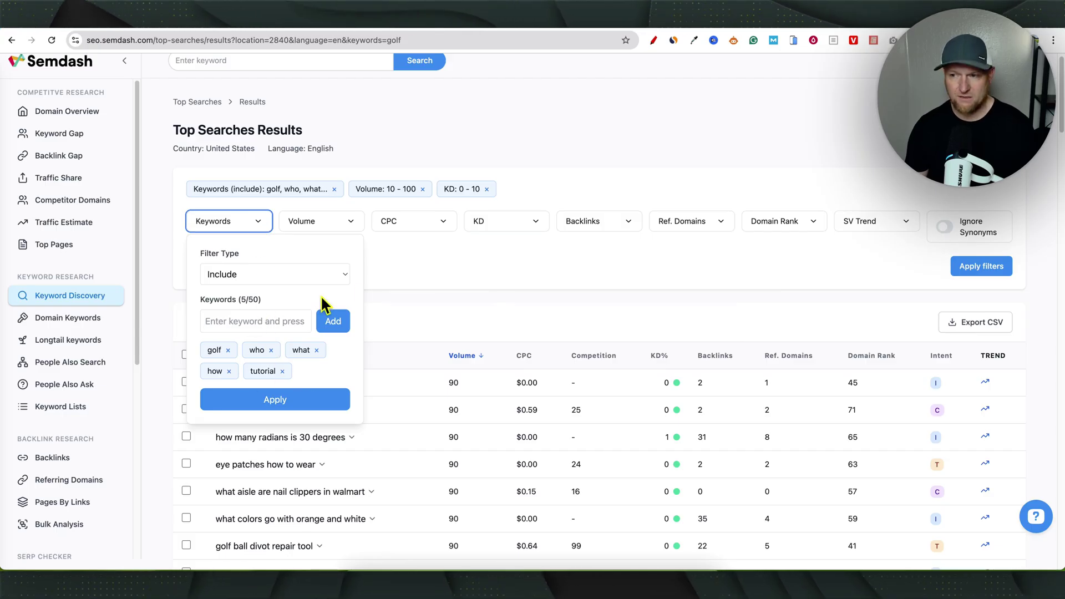
{"action": "left_click", "coordinate": [433, 271]}
{"action": "left_click_drag", "start_coordinate": [214, 437], "coordinate": [352, 437]}
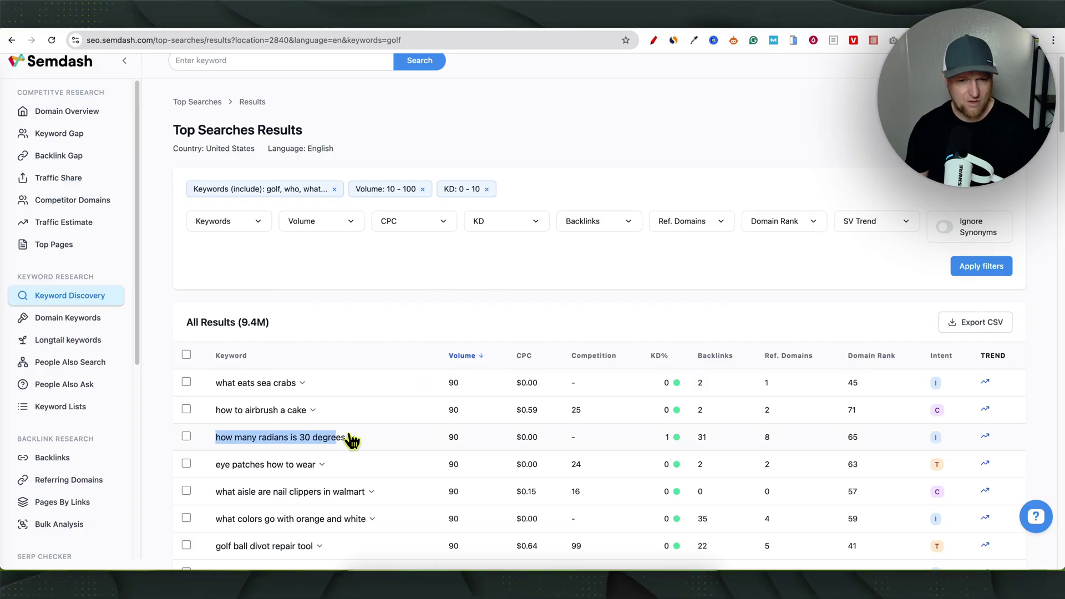
{"action": "left_click", "coordinate": [421, 341]}
{"action": "scroll", "coordinate": [333, 166], "scroll_direction": "up", "scroll_amount": 1}
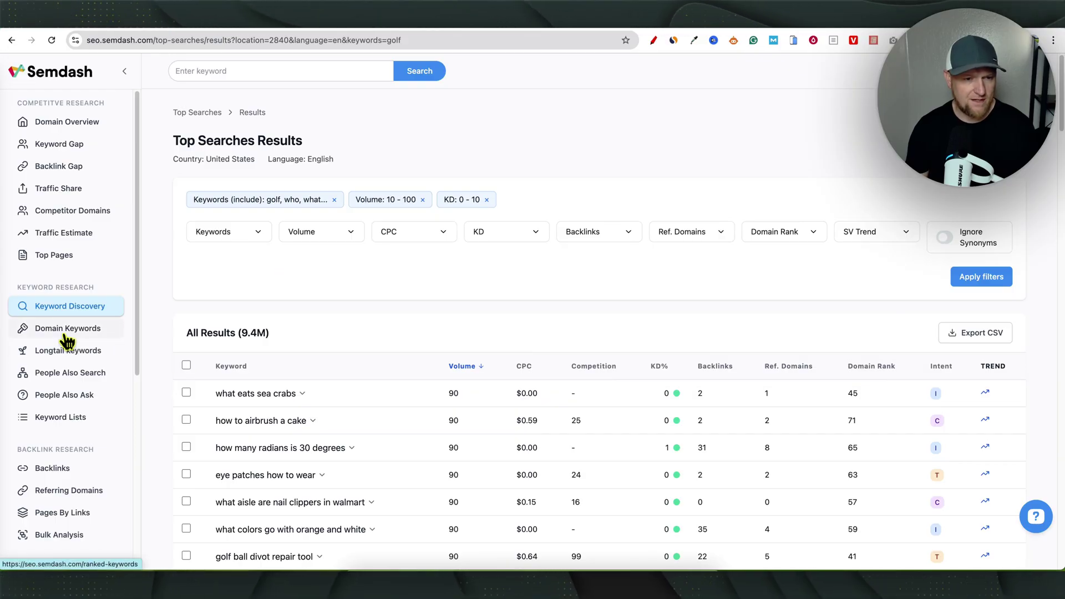
Run a longtail keyword search for the seed keyword "golf" in the United States in English
{"action": "left_click", "coordinate": [69, 355]}
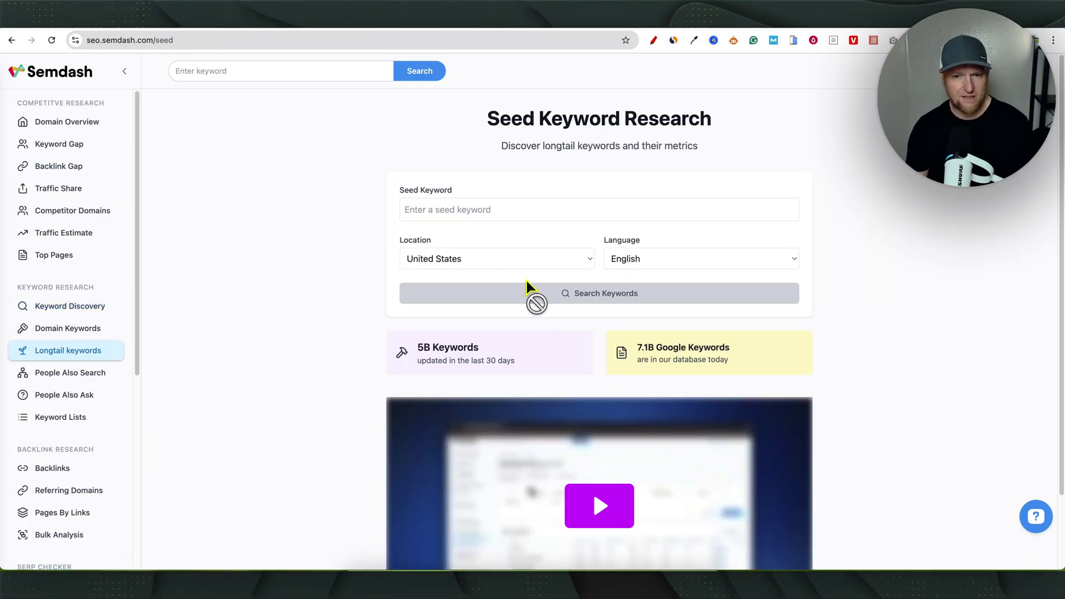
{"action": "left_click", "coordinate": [465, 214]}
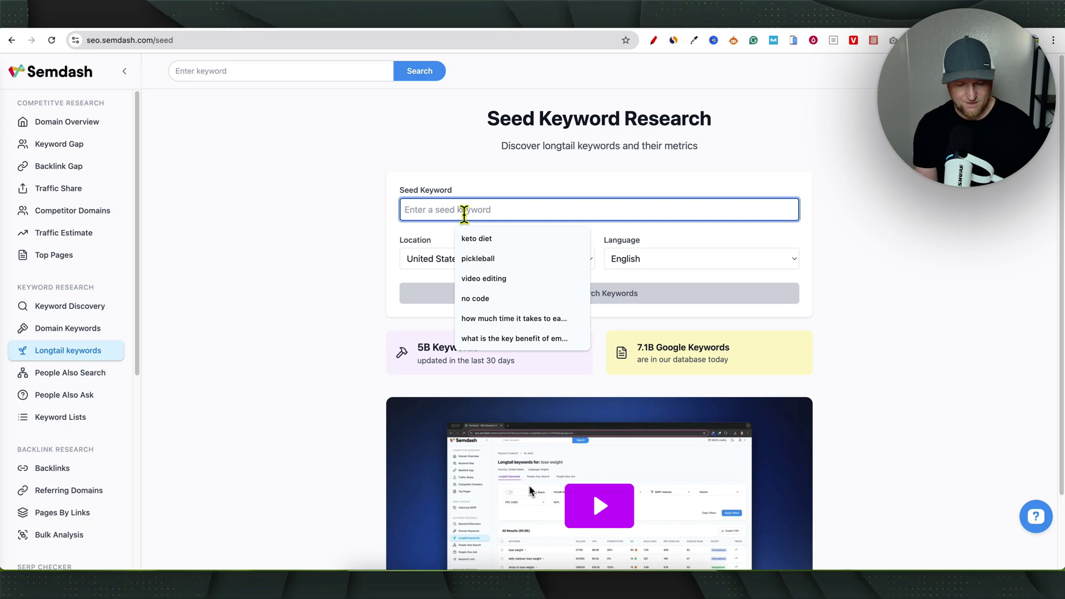
{"action": "type", "text": "golf"}
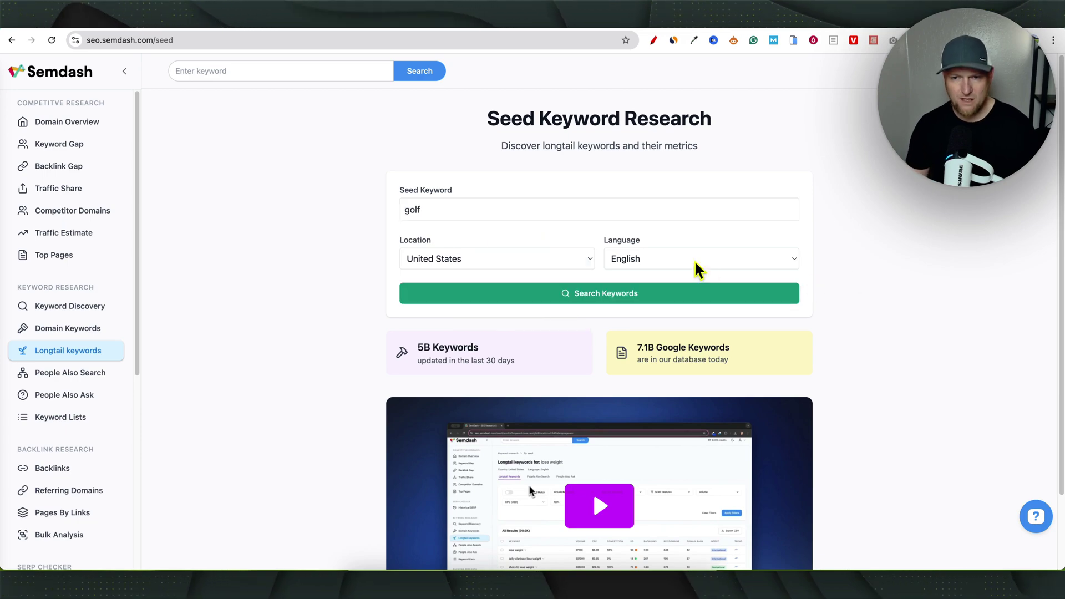
{"action": "left_click", "coordinate": [654, 295]}
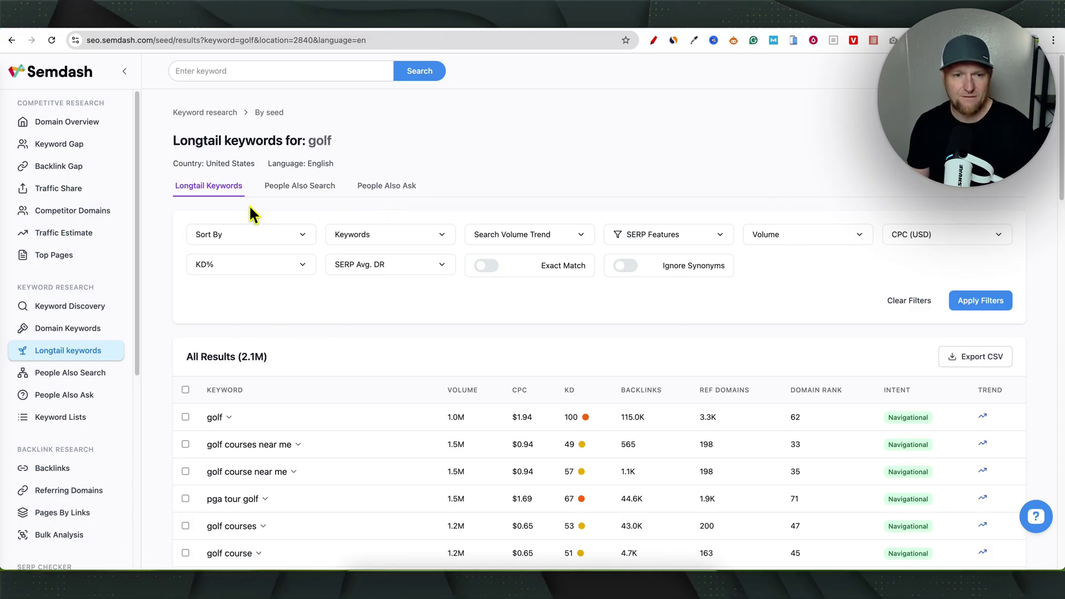
Check the available sort options and look through the longtail keyword results for "golf"
{"action": "left_click", "coordinate": [301, 238]}
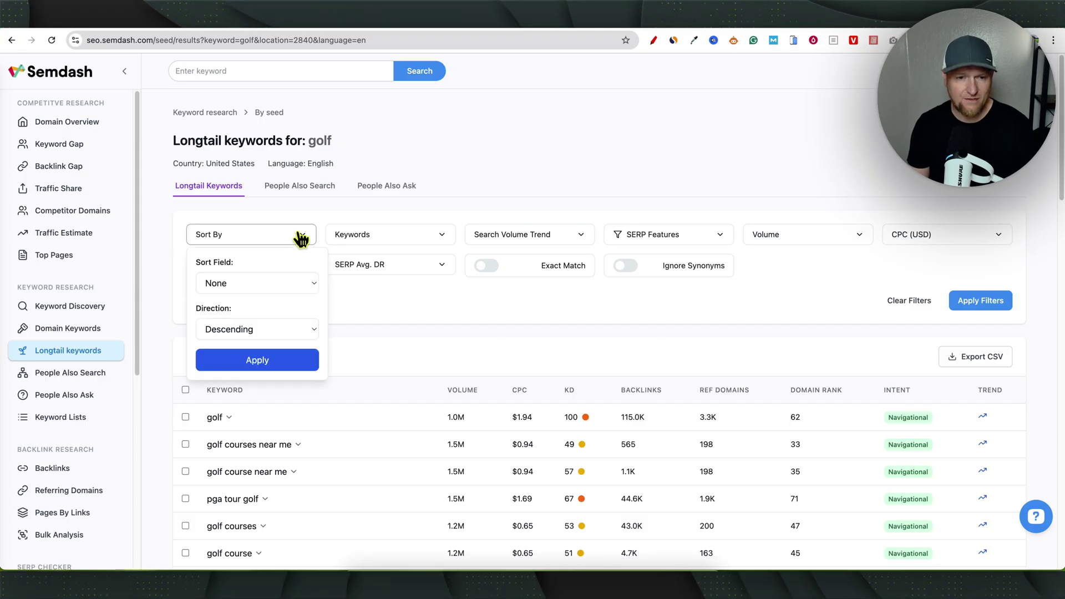
{"action": "left_click", "coordinate": [303, 239]}
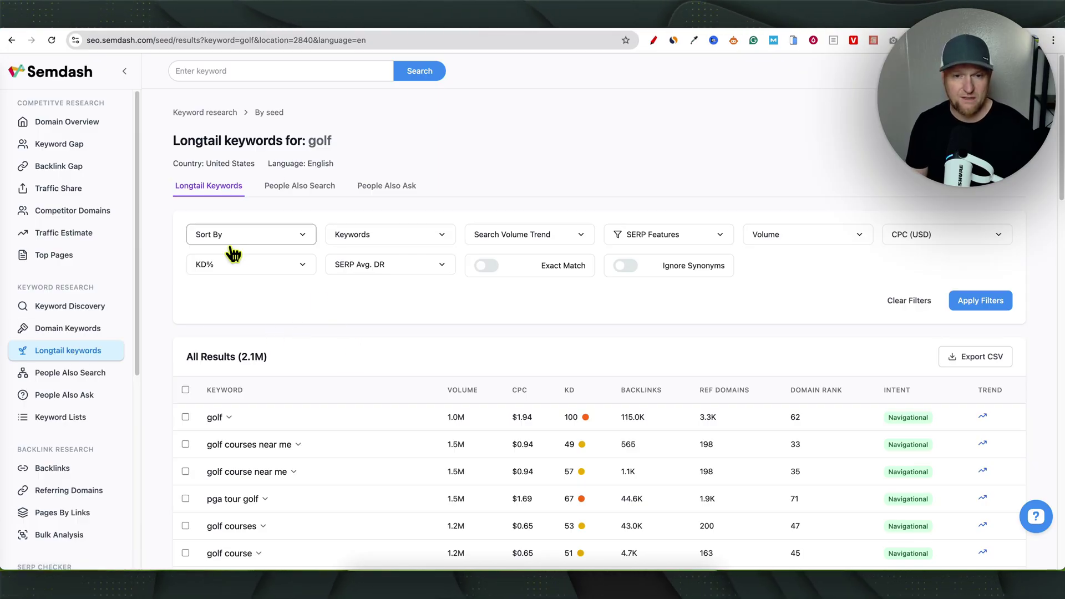
{"action": "scroll", "coordinate": [244, 471], "scroll_direction": "down", "scroll_amount": 1}
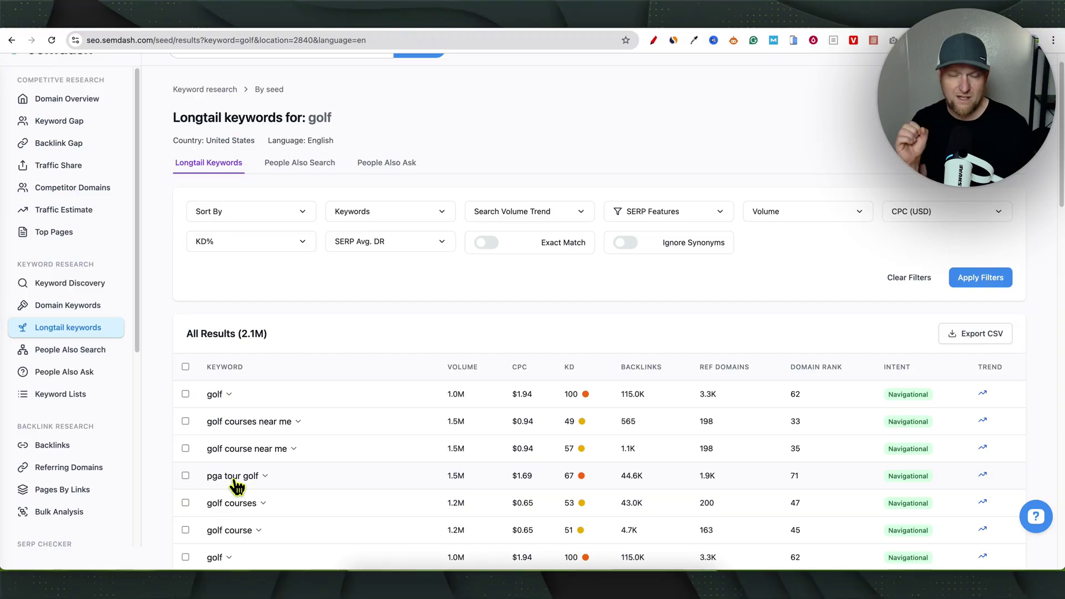
{"action": "scroll", "coordinate": [236, 494], "scroll_direction": "down", "scroll_amount": 2}
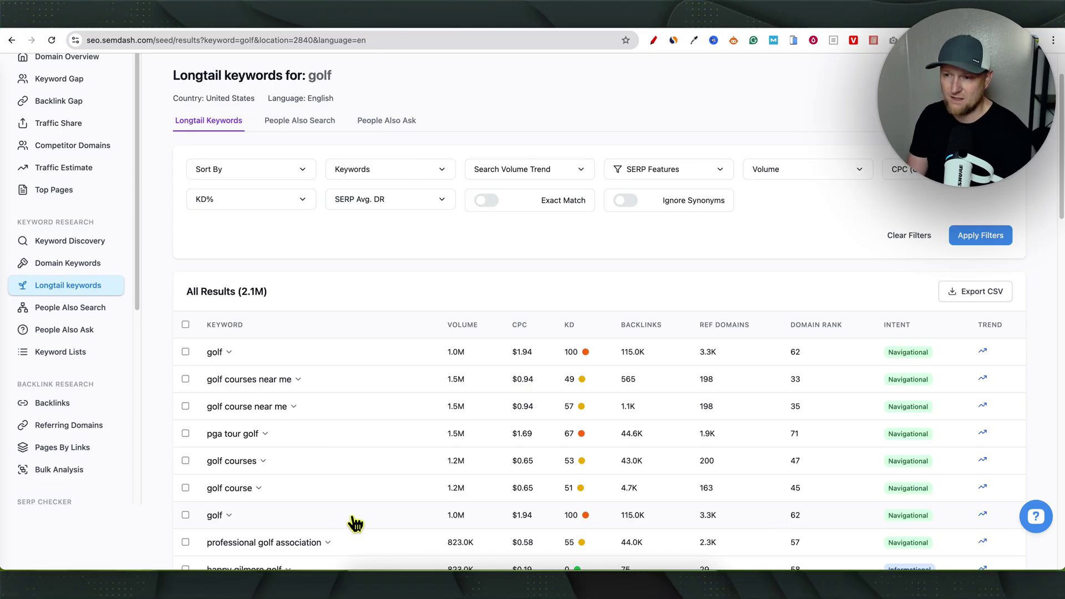
{"action": "scroll", "coordinate": [450, 379], "scroll_direction": "up", "scroll_amount": 3}
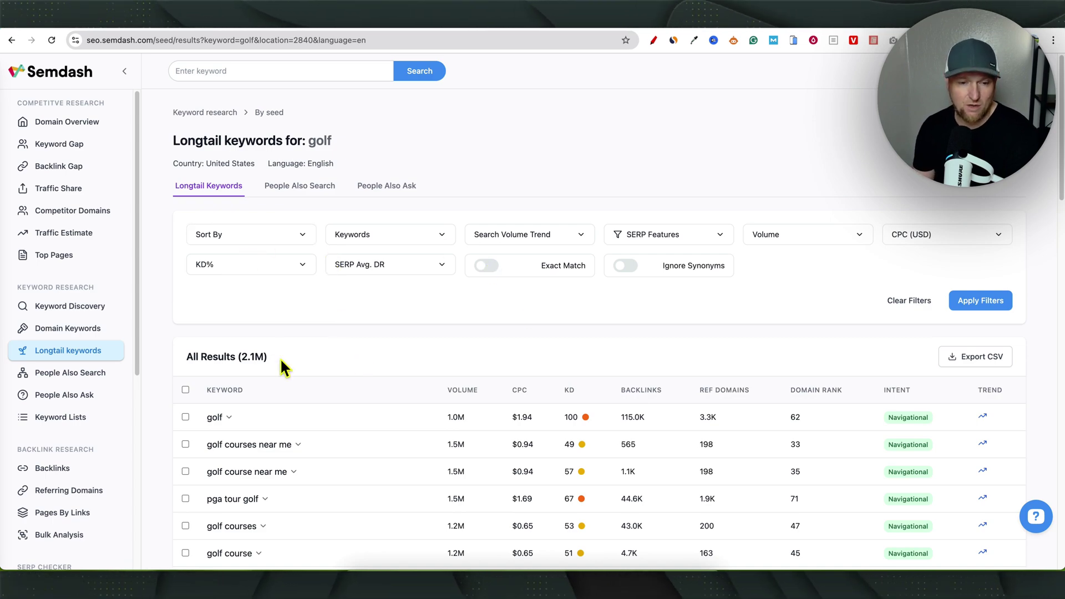
Look up the keyword overview for "golf training" and check its related keywords
{"action": "left_click", "coordinate": [207, 74]}
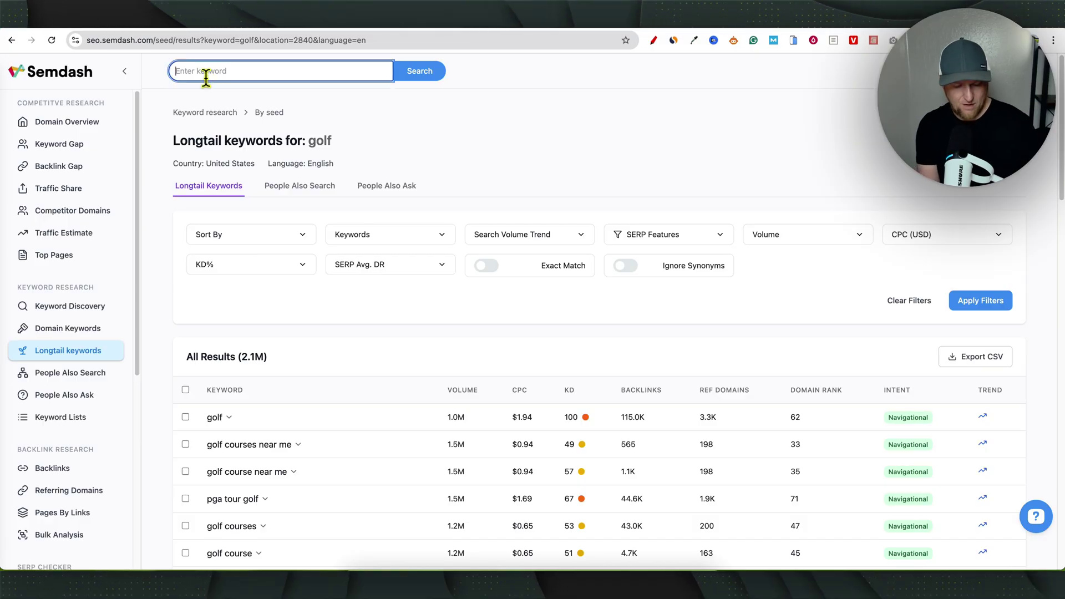
{"action": "key", "text": "Return"}
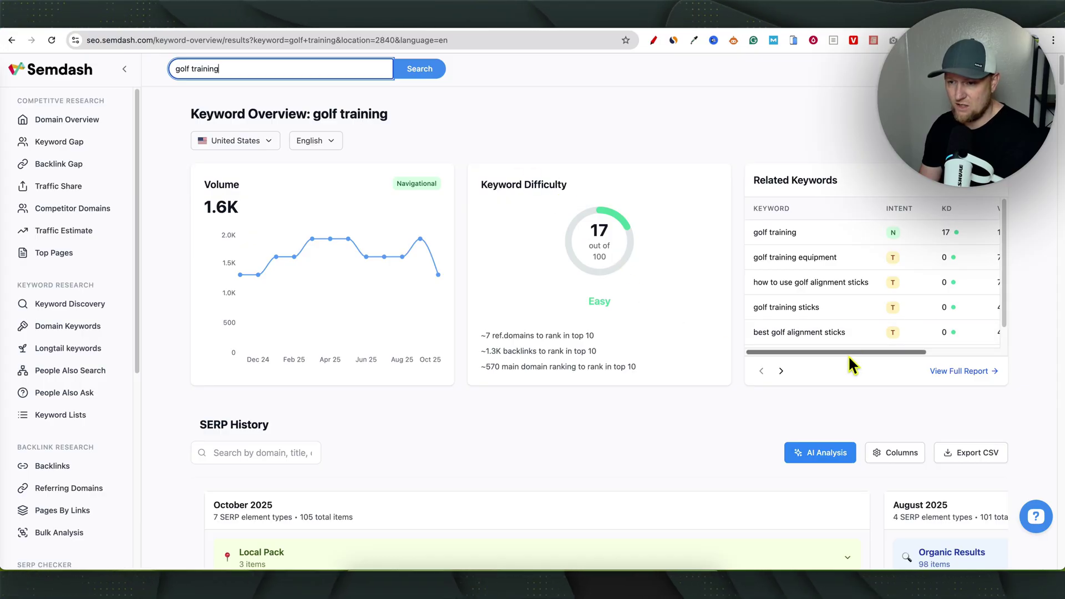
{"action": "left_click_drag", "start_coordinate": [850, 352], "coordinate": [719, 344]}
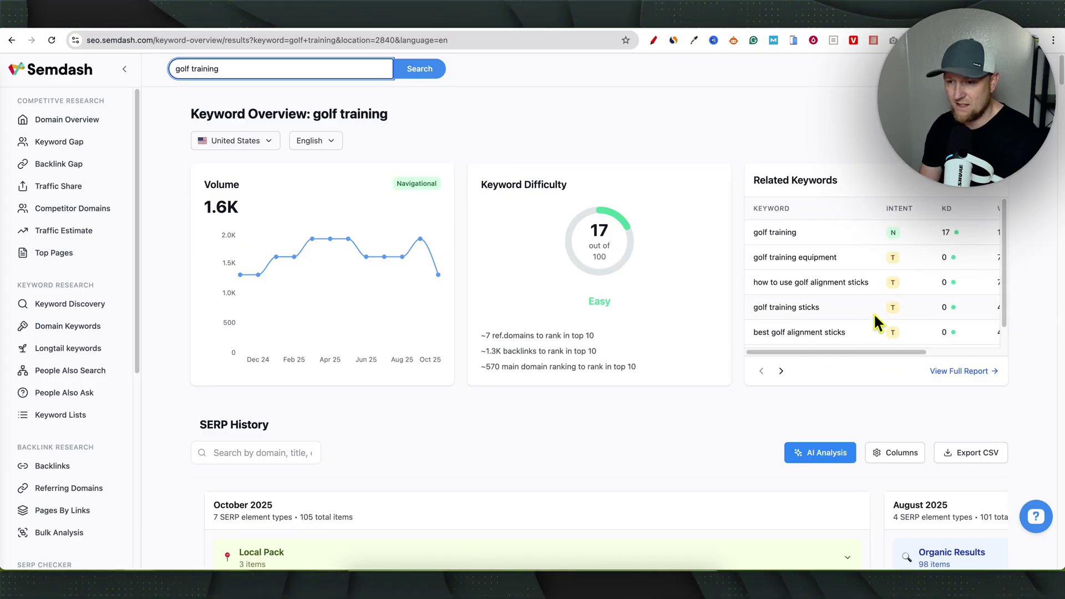
Review the SERP history for "golf training" and open its full longtail keyword report
{"action": "scroll", "coordinate": [552, 435], "scroll_direction": "down", "scroll_amount": 5}
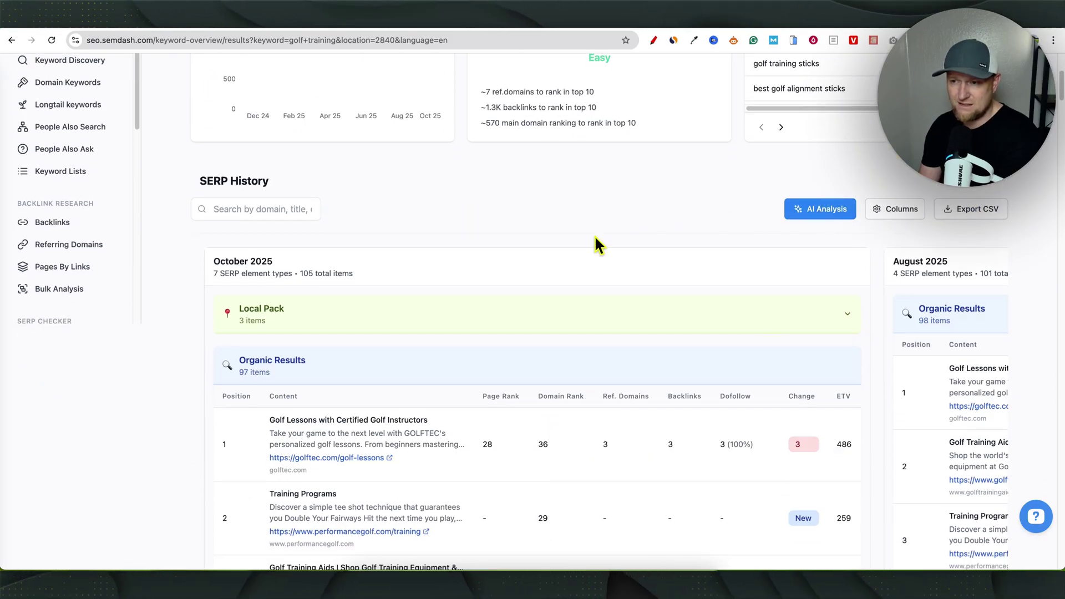
{"action": "scroll", "coordinate": [451, 349], "scroll_direction": "down", "scroll_amount": 15}
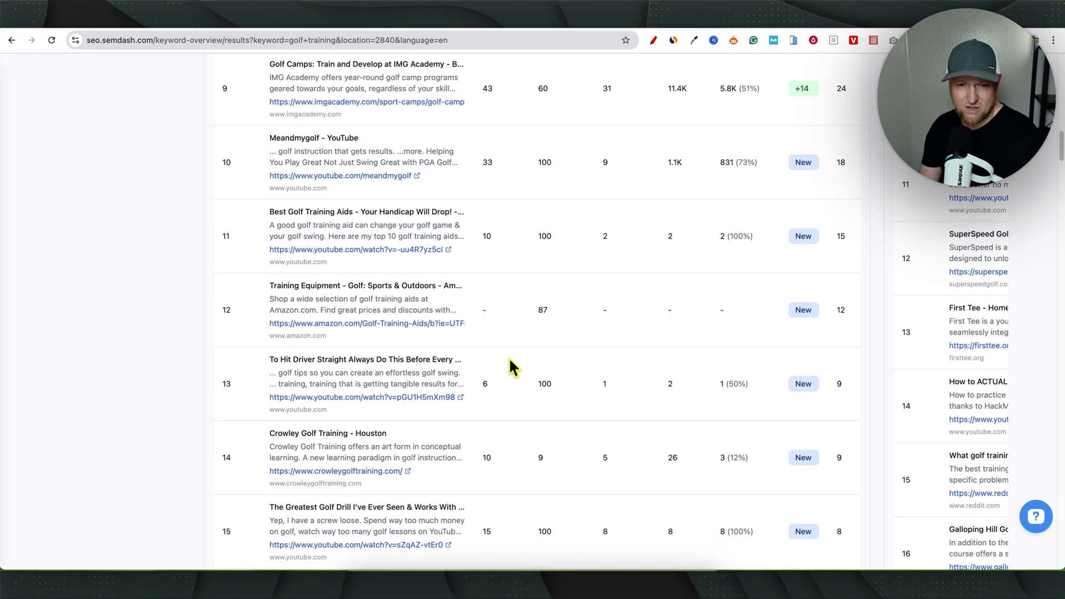
{"action": "scroll", "coordinate": [509, 361], "scroll_direction": "down", "scroll_amount": 20}
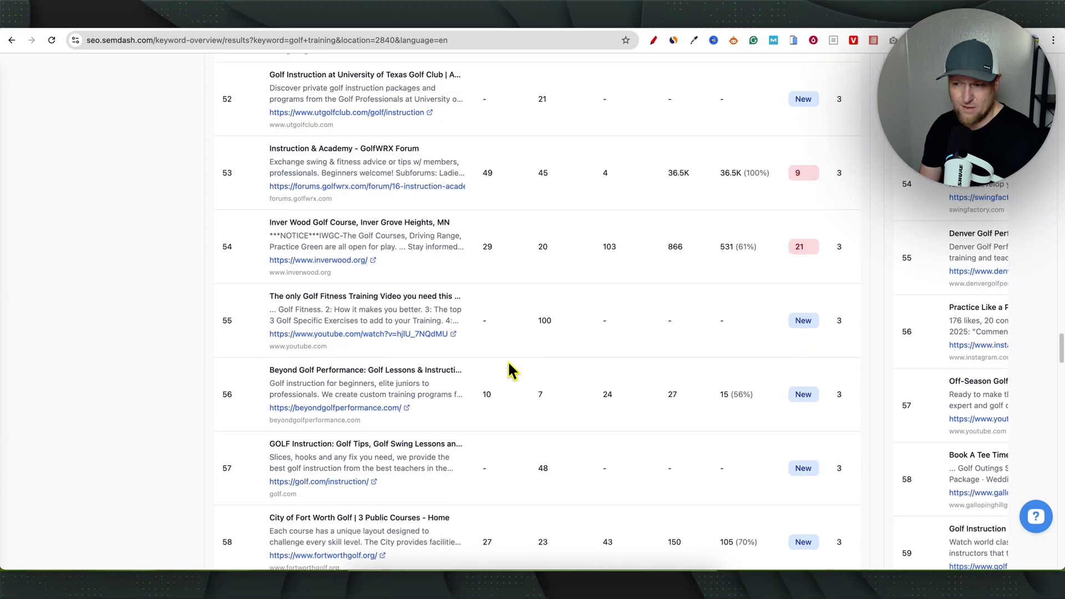
{"action": "scroll", "coordinate": [507, 360], "scroll_direction": "up", "scroll_amount": 20}
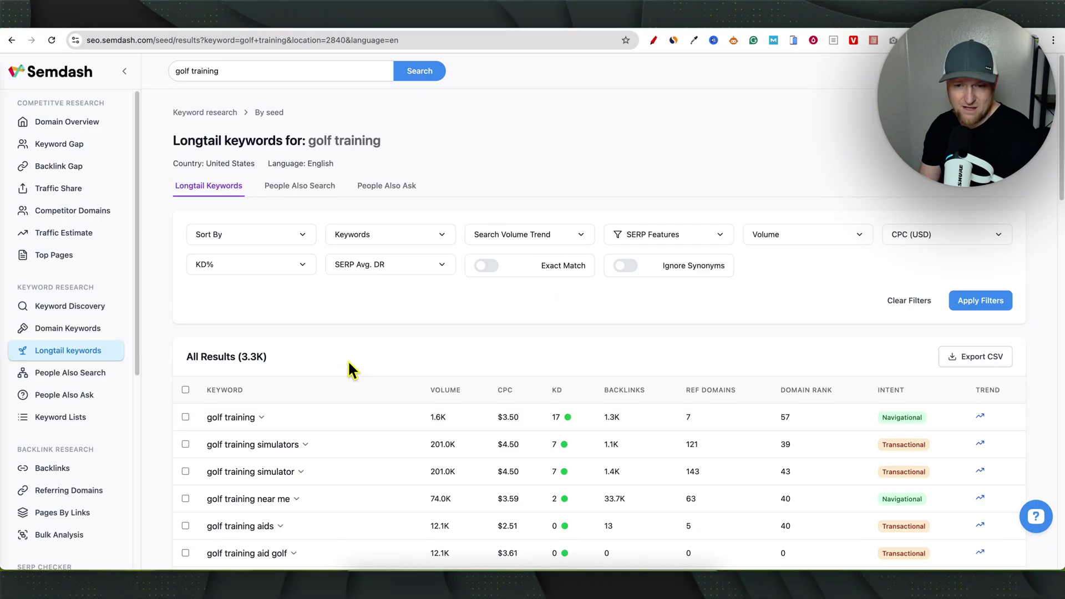
Limit the "golf training" longtail keywords to exact matches and refresh the list
{"action": "left_click", "coordinate": [486, 266]}
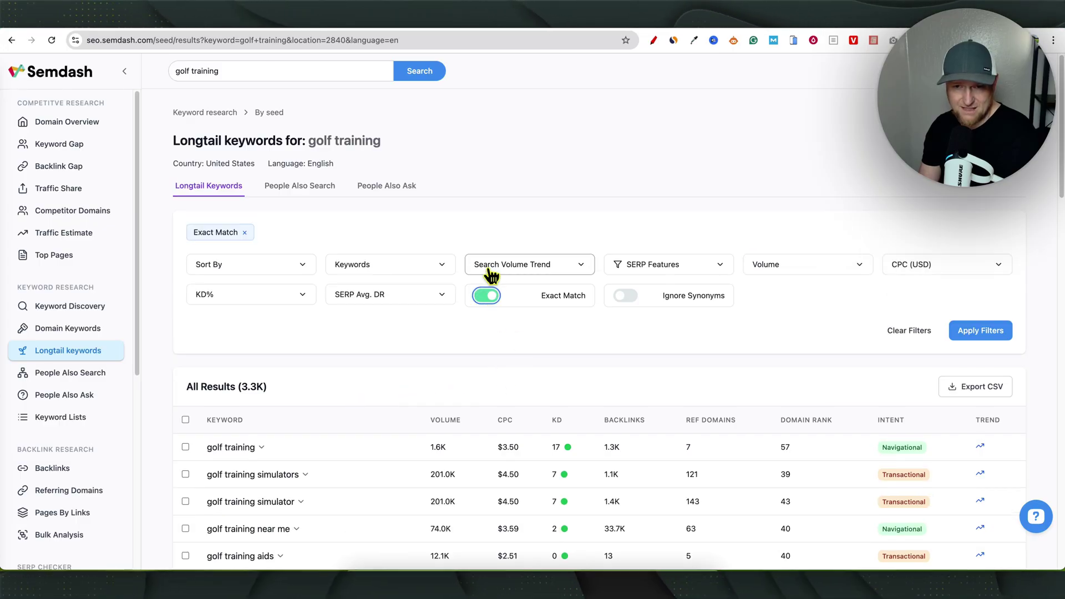
{"action": "left_click", "coordinate": [980, 332]}
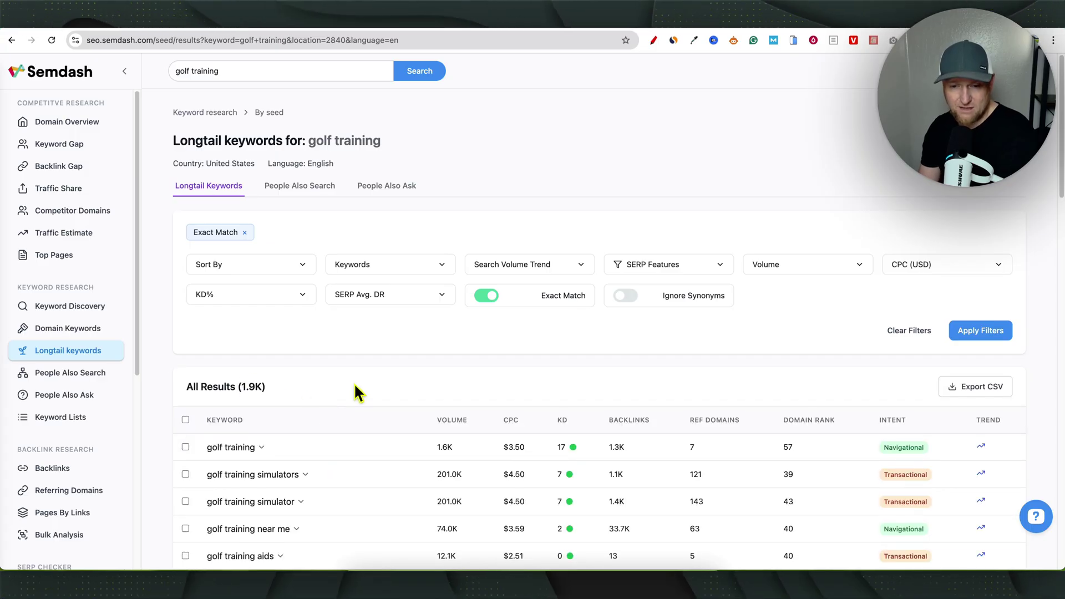
{"action": "scroll", "coordinate": [354, 388], "scroll_direction": "down", "scroll_amount": 1}
{"action": "scroll", "coordinate": [370, 434], "scroll_direction": "up", "scroll_amount": 1}
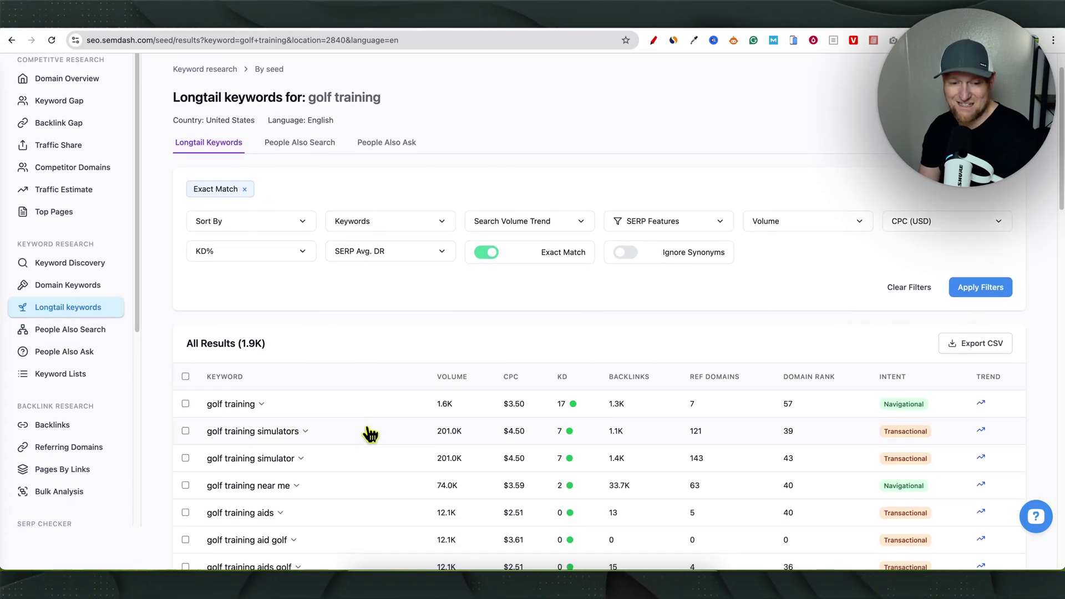
Look through the exact-match "golf training" longtail keywords and check the available Keywords and SERP Features filter options
{"action": "scroll", "coordinate": [371, 435], "scroll_direction": "down", "scroll_amount": 15}
{"action": "scroll", "coordinate": [371, 434], "scroll_direction": "up", "scroll_amount": 15}
{"action": "scroll", "coordinate": [371, 434], "scroll_direction": "up", "scroll_amount": 1}
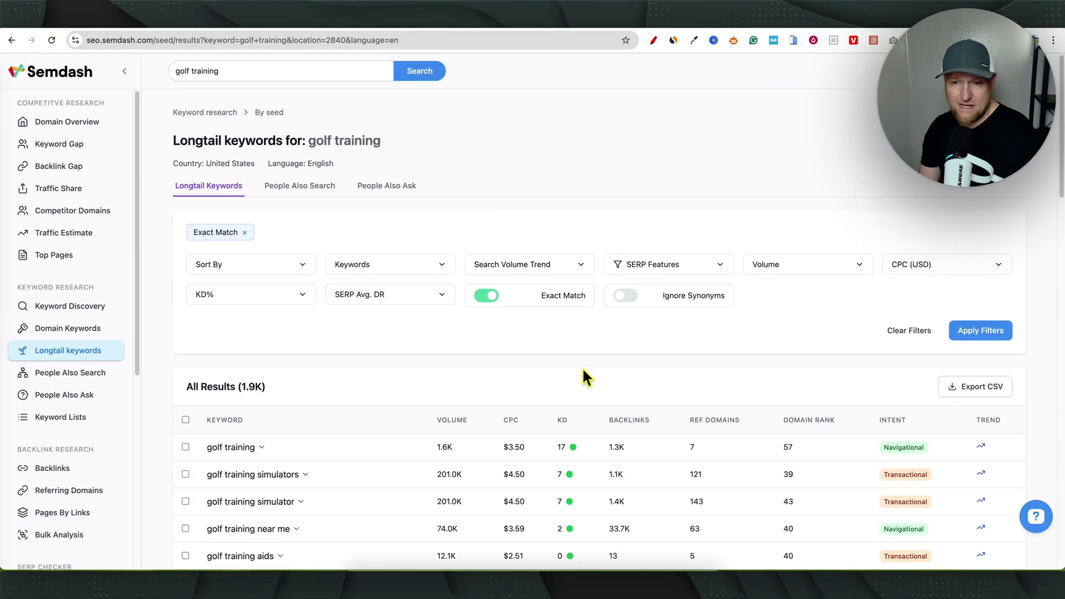
{"action": "left_click", "coordinate": [366, 275]}
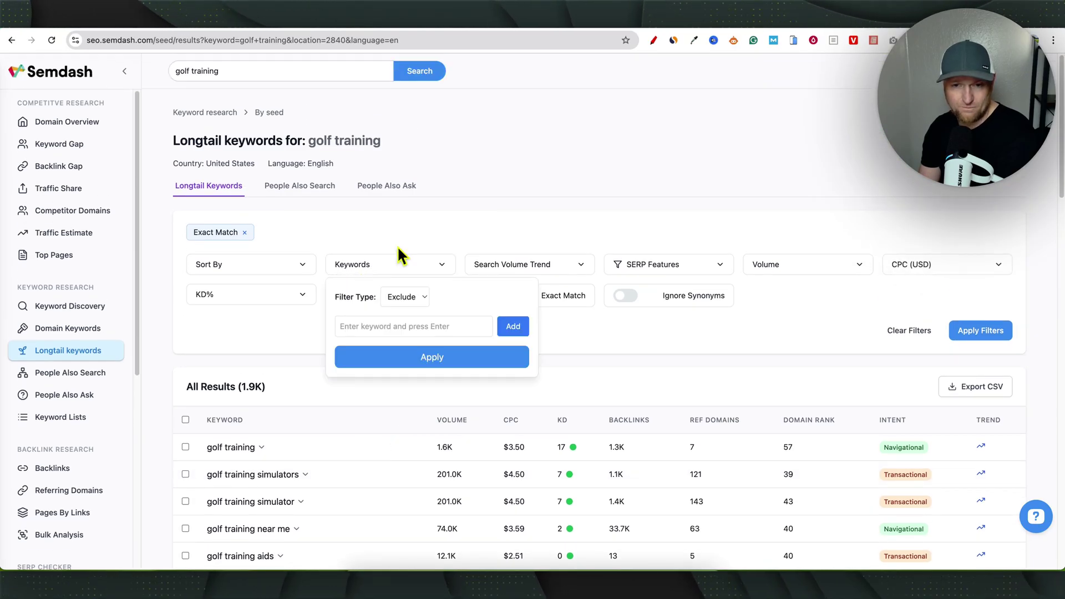
{"action": "left_click", "coordinate": [665, 264]}
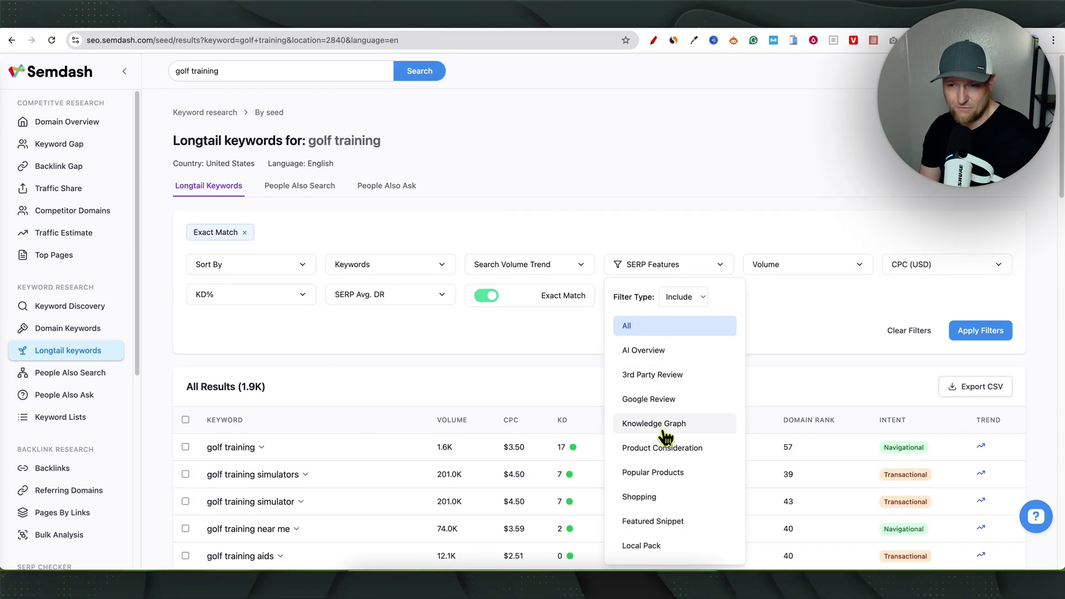
{"action": "left_click", "coordinate": [660, 224]}
Filter the "golf training" longtail keywords to a search volume between 10 and 500
{"action": "left_click", "coordinate": [790, 264]}
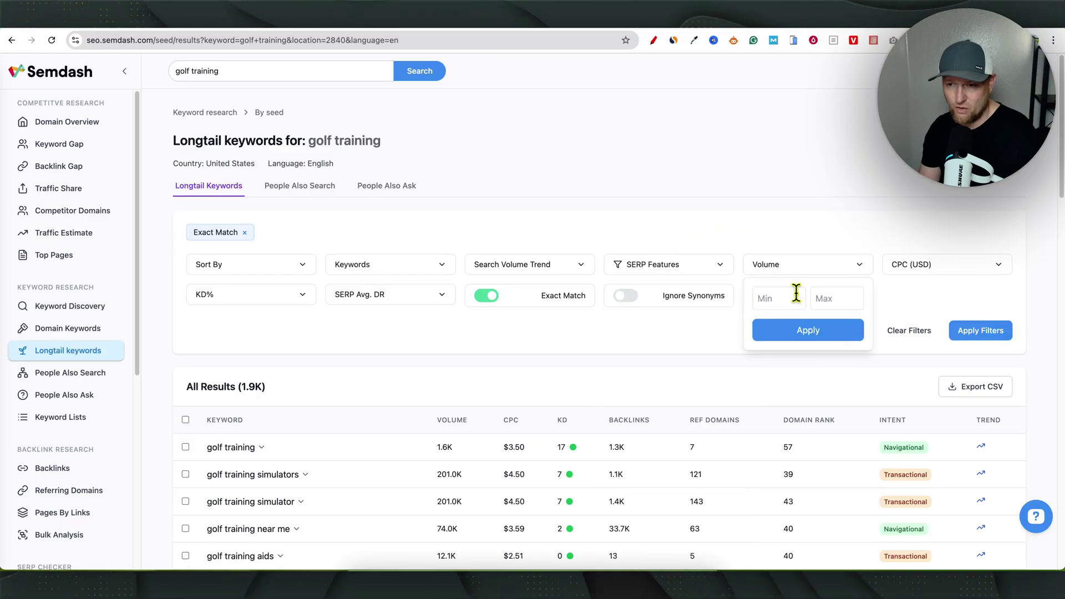
{"action": "left_click", "coordinate": [828, 298]}
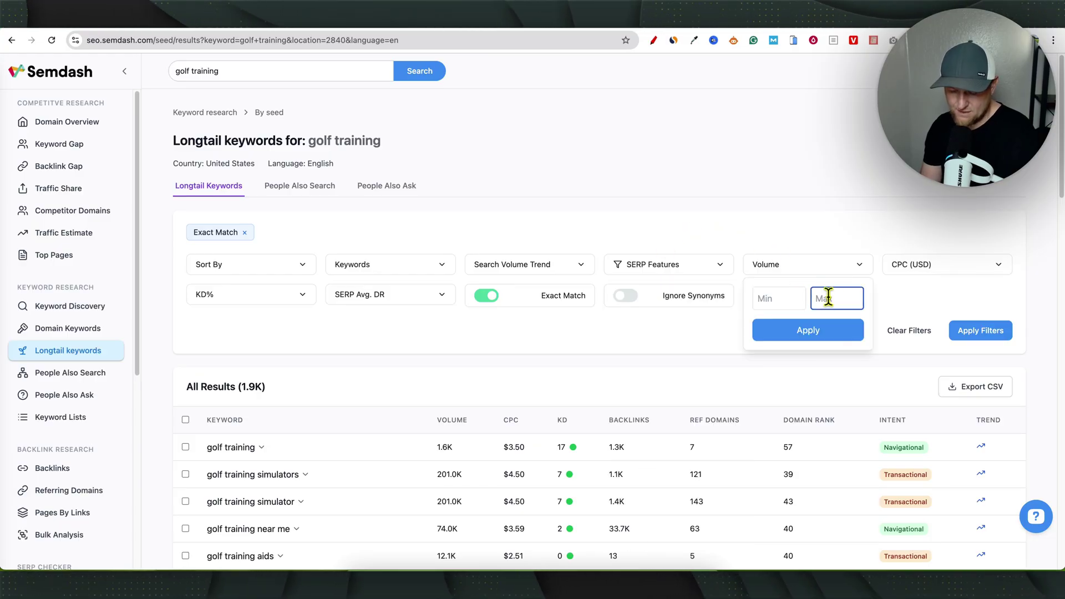
{"action": "type", "text": "500"}
{"action": "left_click", "coordinate": [785, 297]}
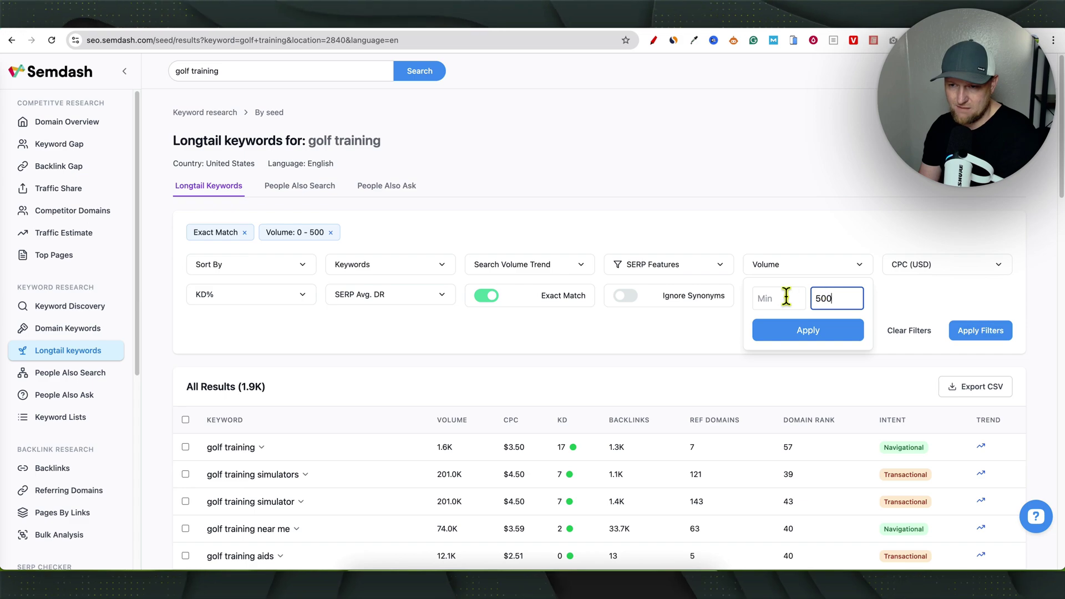
{"action": "type", "text": "10"}
{"action": "left_click", "coordinate": [755, 333]}
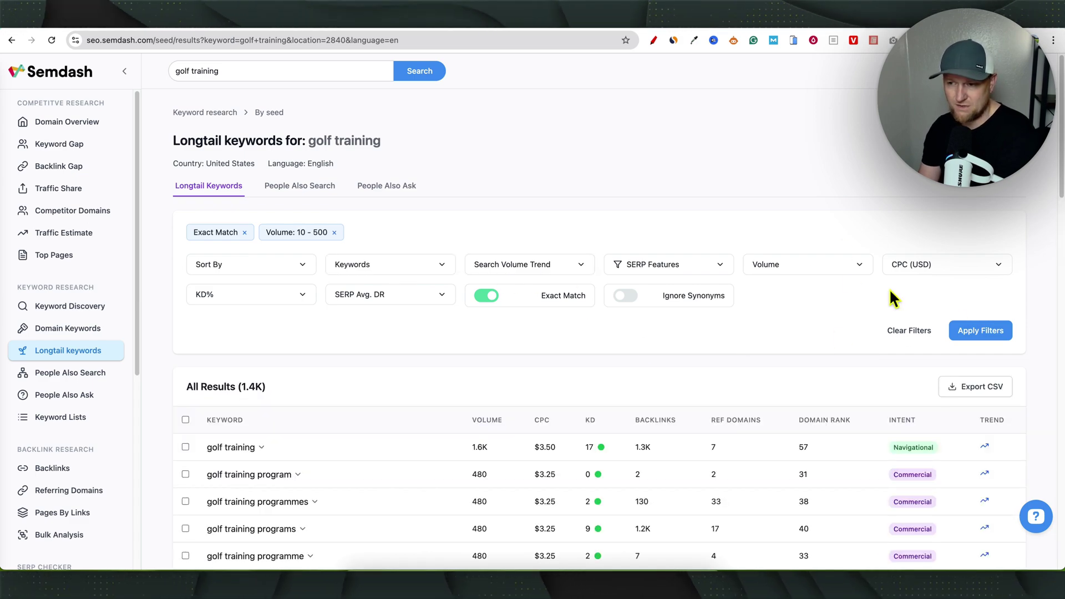
Limit the keyword difficulty to a maximum of 15 and refresh the longtail keyword results
{"action": "left_click", "coordinate": [300, 296]}
{"action": "left_click", "coordinate": [289, 328]}
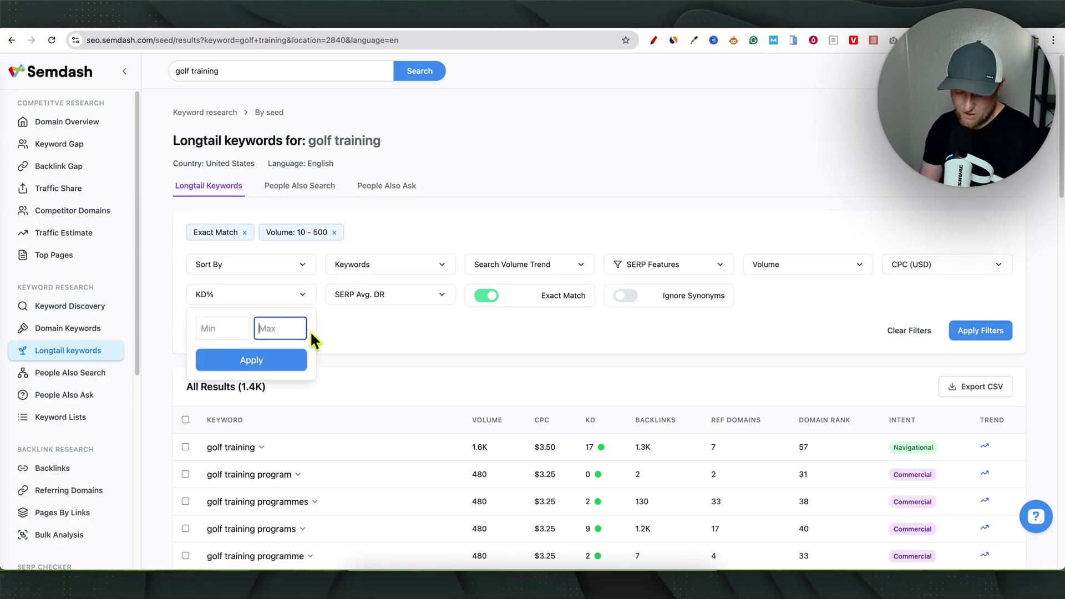
{"action": "type", "text": "15"}
{"action": "left_click", "coordinate": [259, 361]}
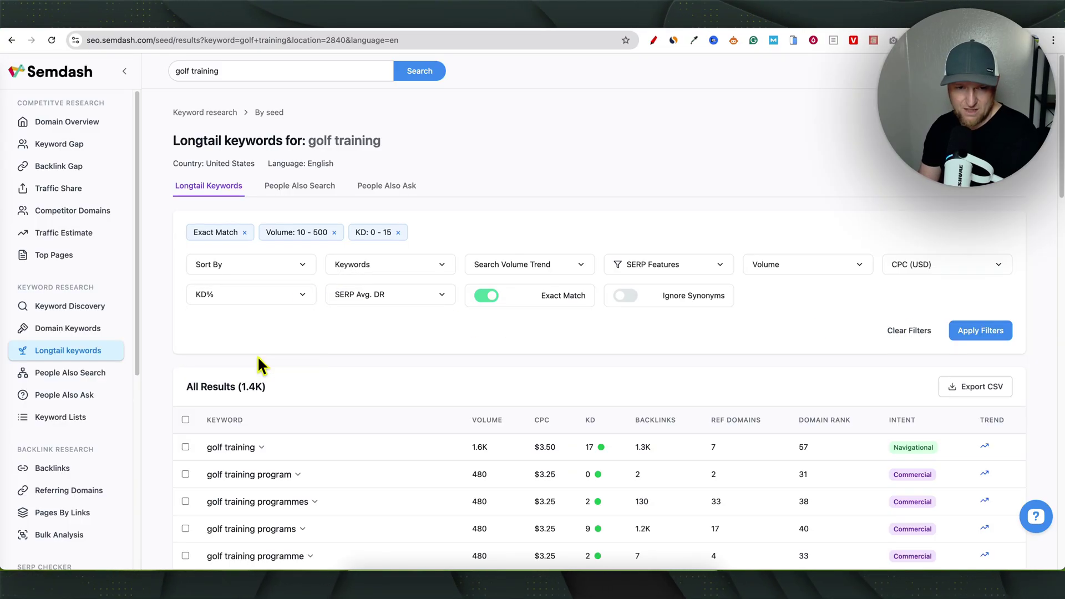
{"action": "left_click", "coordinate": [974, 331]}
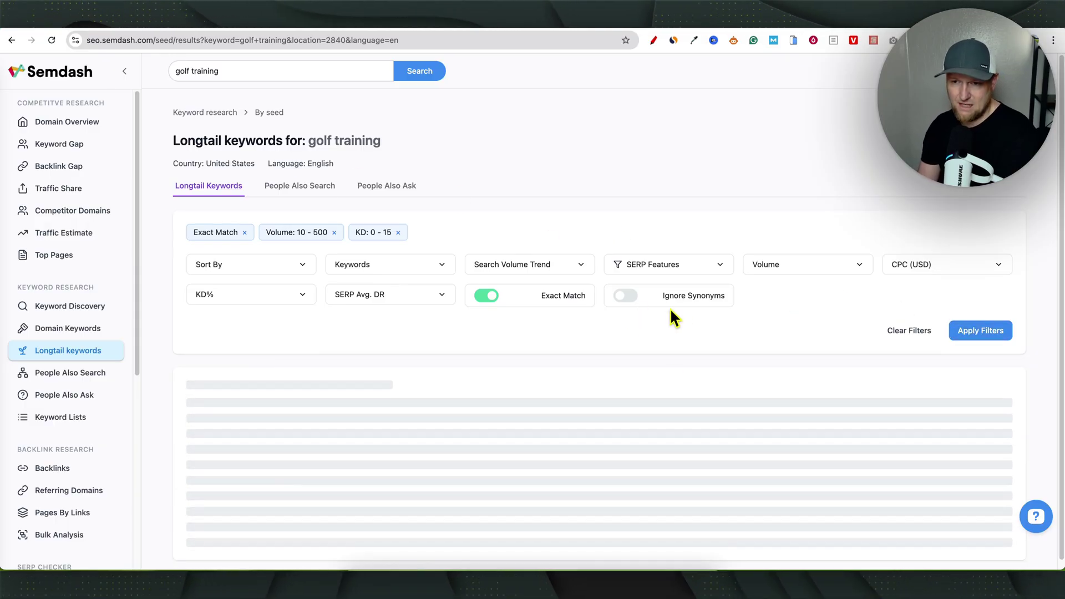
Look through the filtered "golf training" longtail keywords down to the end of the first page, including their search intent
{"action": "scroll", "coordinate": [355, 389], "scroll_direction": "down", "scroll_amount": 5}
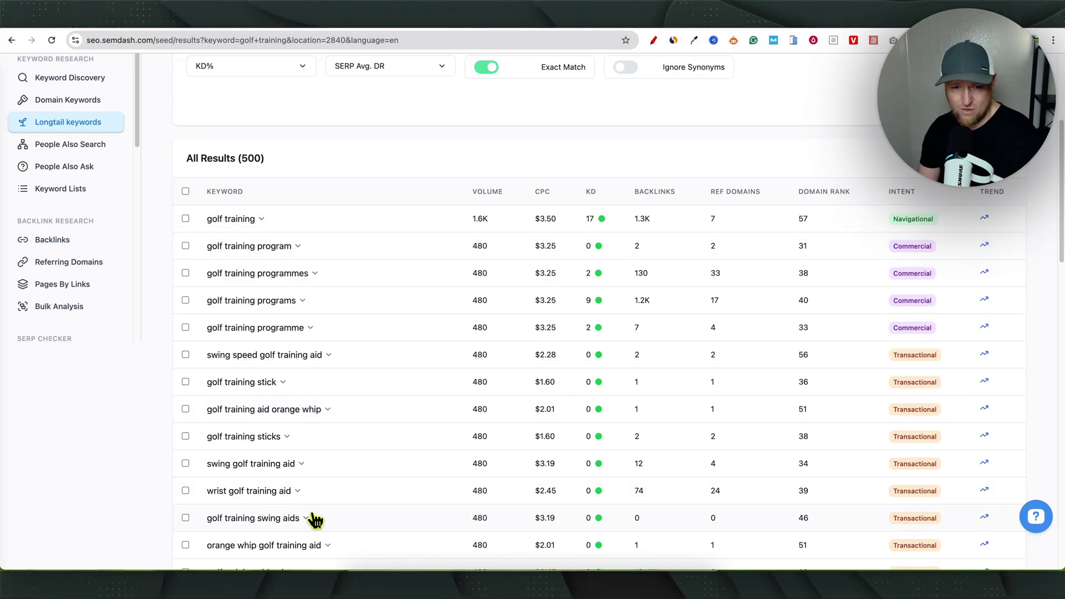
{"action": "scroll", "coordinate": [443, 413], "scroll_direction": "down", "scroll_amount": 3}
{"action": "scroll", "coordinate": [444, 413], "scroll_direction": "down", "scroll_amount": 15}
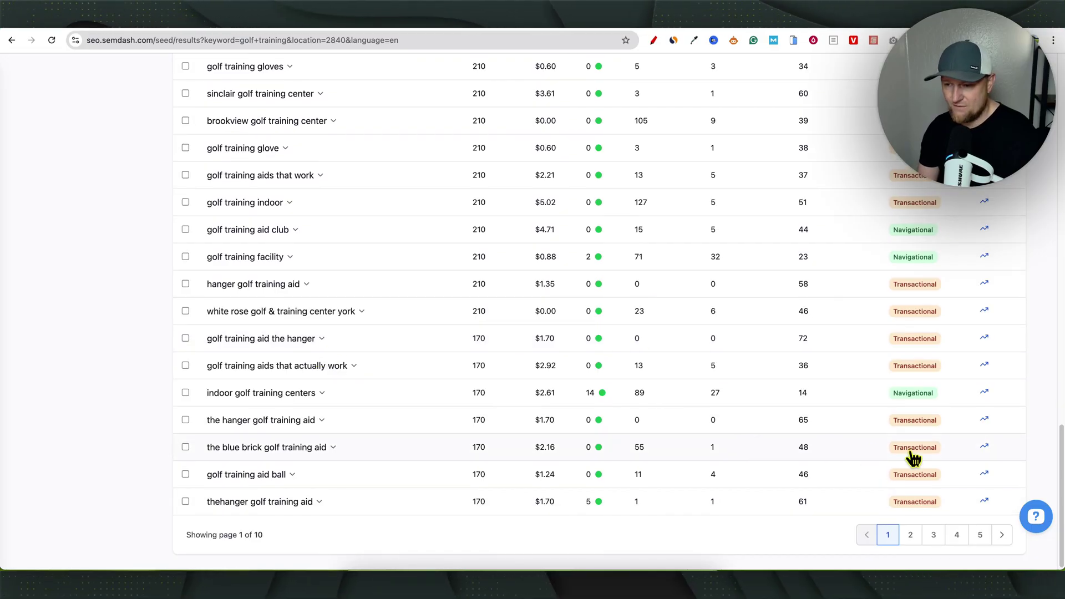
{"action": "scroll", "coordinate": [915, 392], "scroll_direction": "up", "scroll_amount": 3}
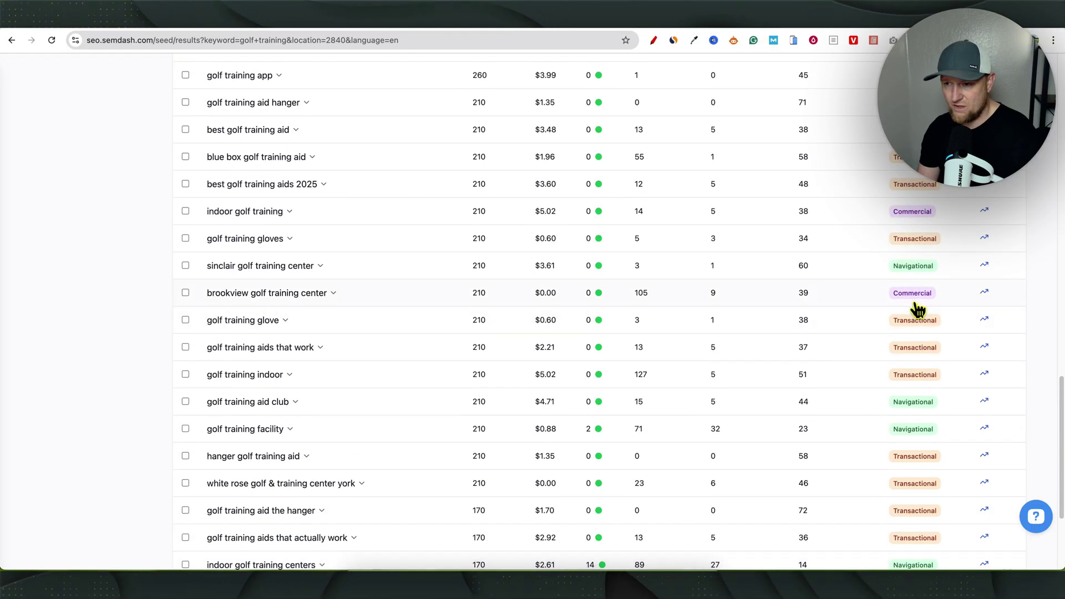
{"action": "scroll", "coordinate": [917, 309], "scroll_direction": "up", "scroll_amount": 15}
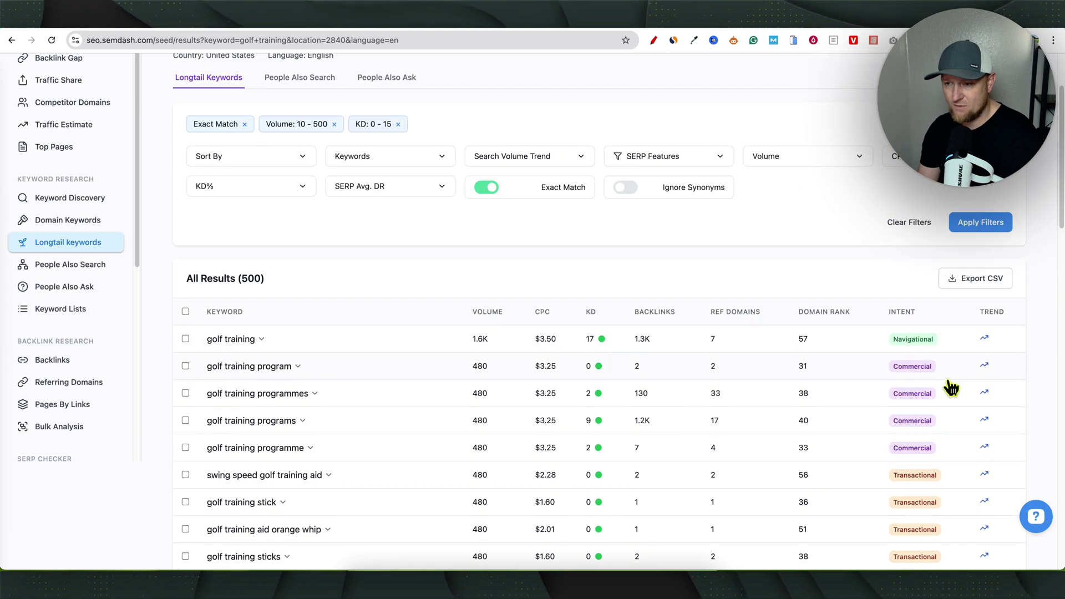
{"action": "scroll", "coordinate": [1010, 337], "scroll_direction": "up", "scroll_amount": 2}
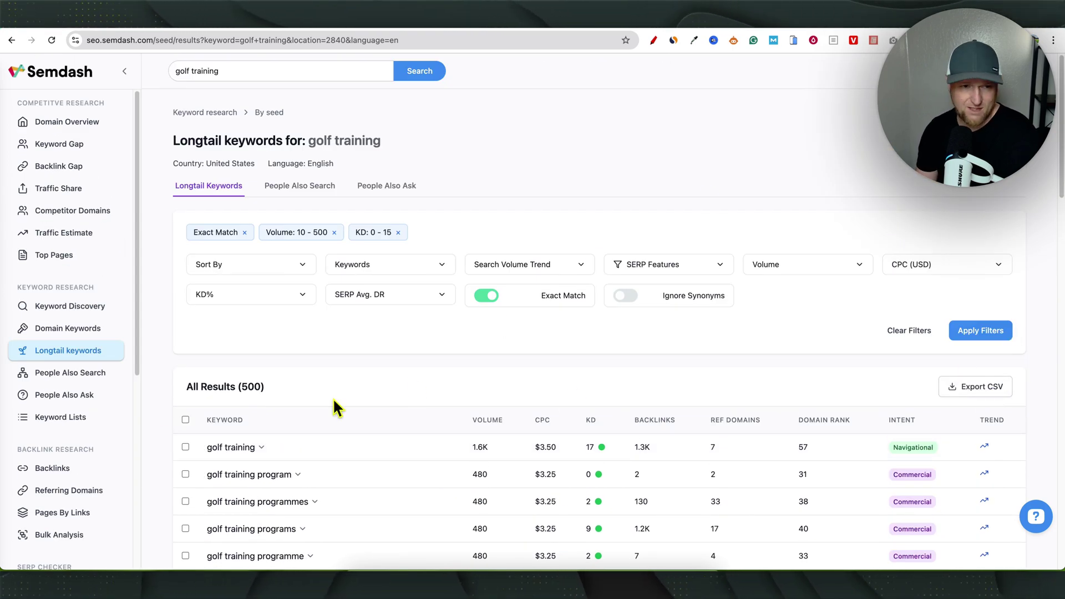
Run a People Also Ask analysis for "golf technique" in the United States in English
{"action": "left_click", "coordinate": [74, 397]}
{"action": "left_click", "coordinate": [460, 311]}
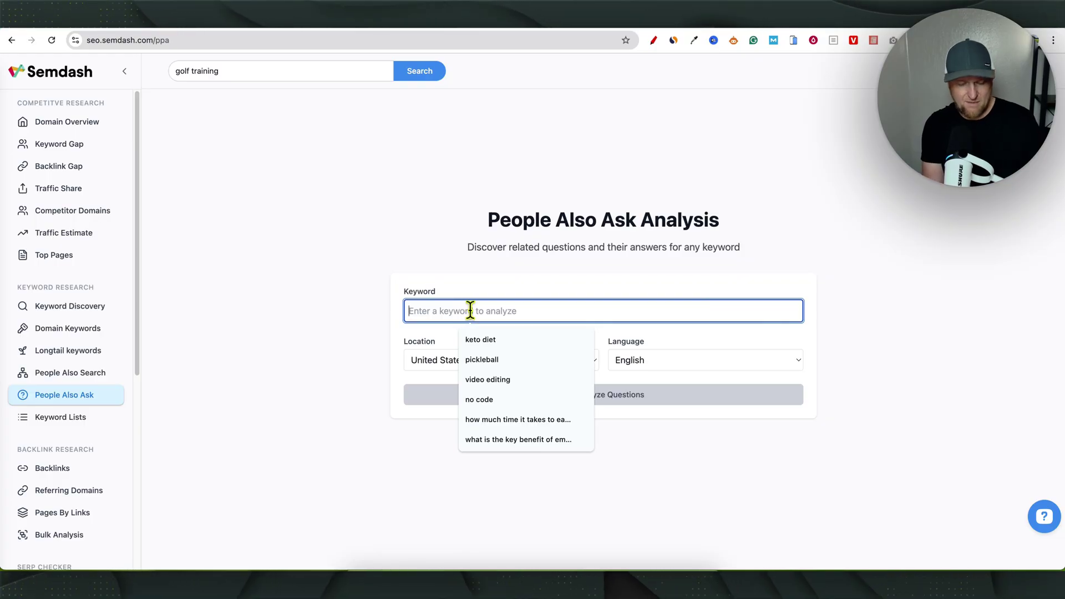
{"action": "type", "text": "golf"}
{"action": "left_click", "coordinate": [749, 259]}
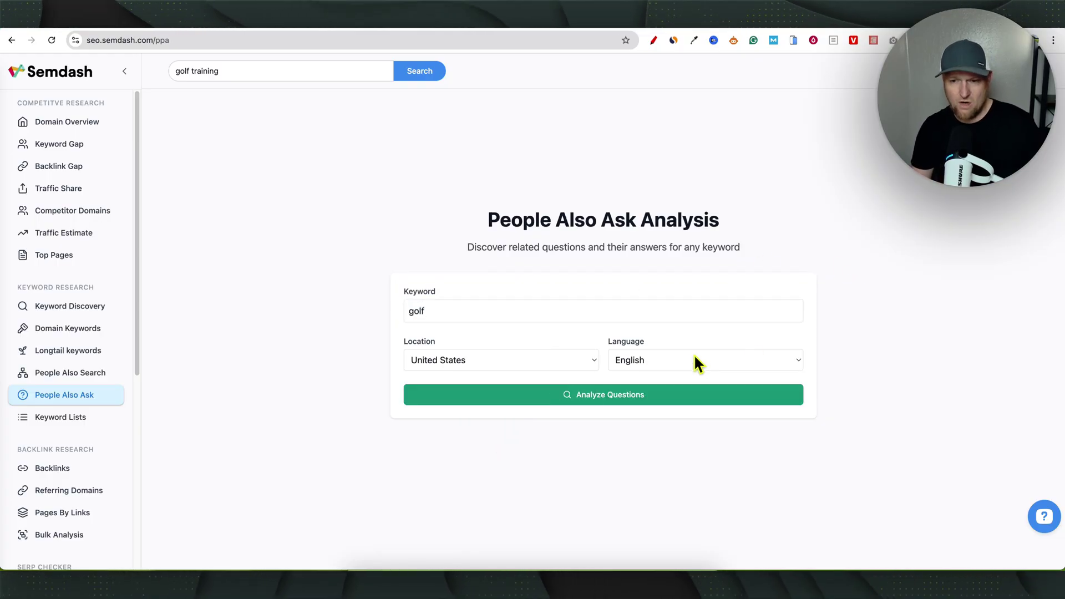
{"action": "left_click", "coordinate": [662, 394]}
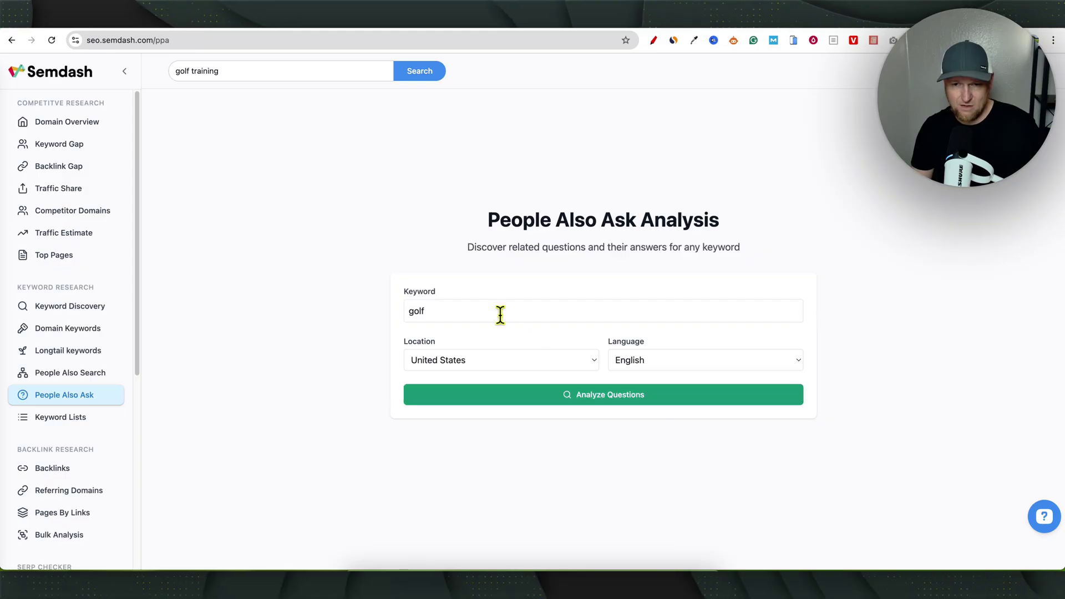
{"action": "left_click", "coordinate": [499, 313]}
{"action": "type", "text": "technique"}
{"action": "left_click", "coordinate": [674, 397]}
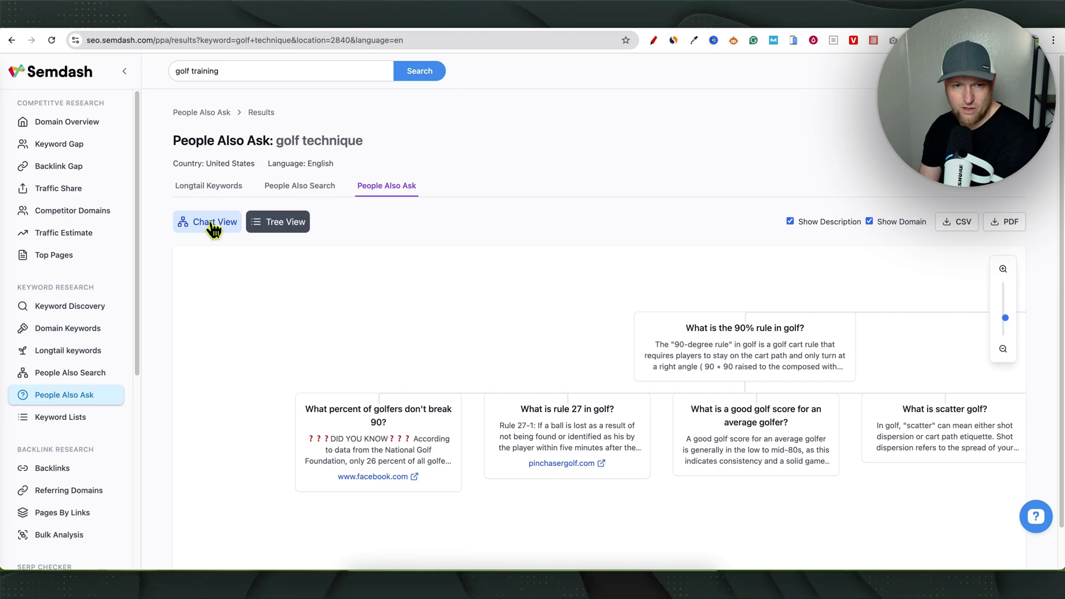
Examine the "golf technique" questions in tree view, expanding "What is the 90% rule in golf?", and in chart view
{"action": "left_click", "coordinate": [285, 223]}
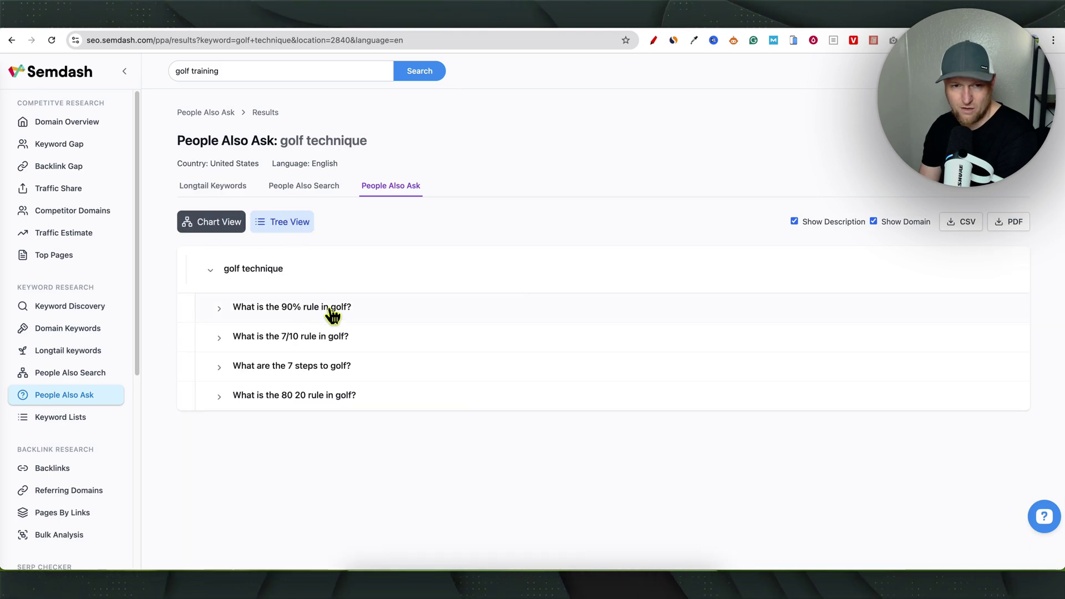
{"action": "left_click", "coordinate": [220, 309]}
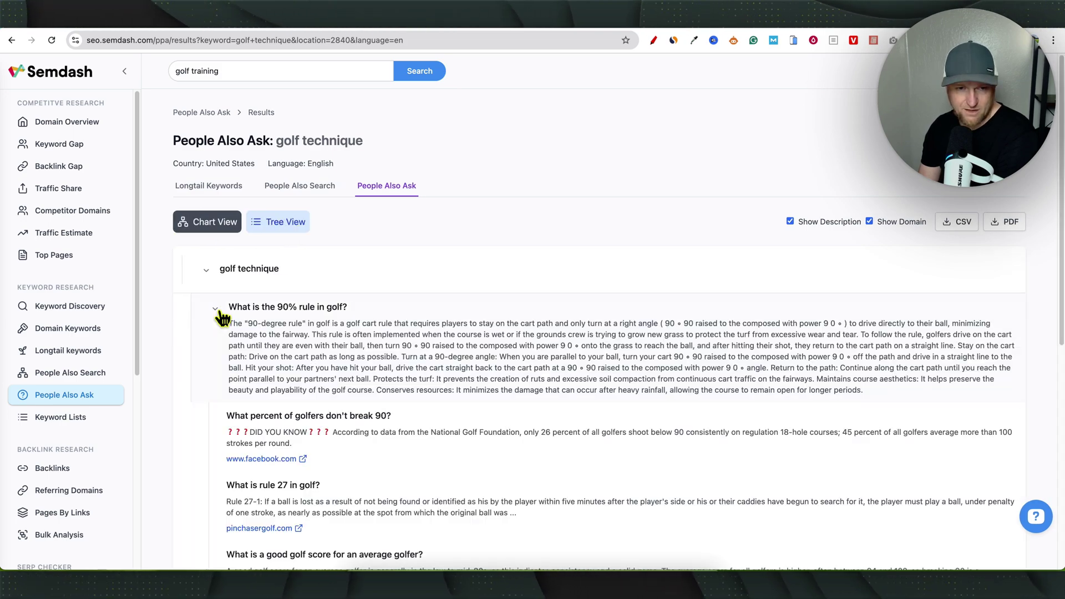
{"action": "scroll", "coordinate": [377, 388], "scroll_direction": "down", "scroll_amount": 5}
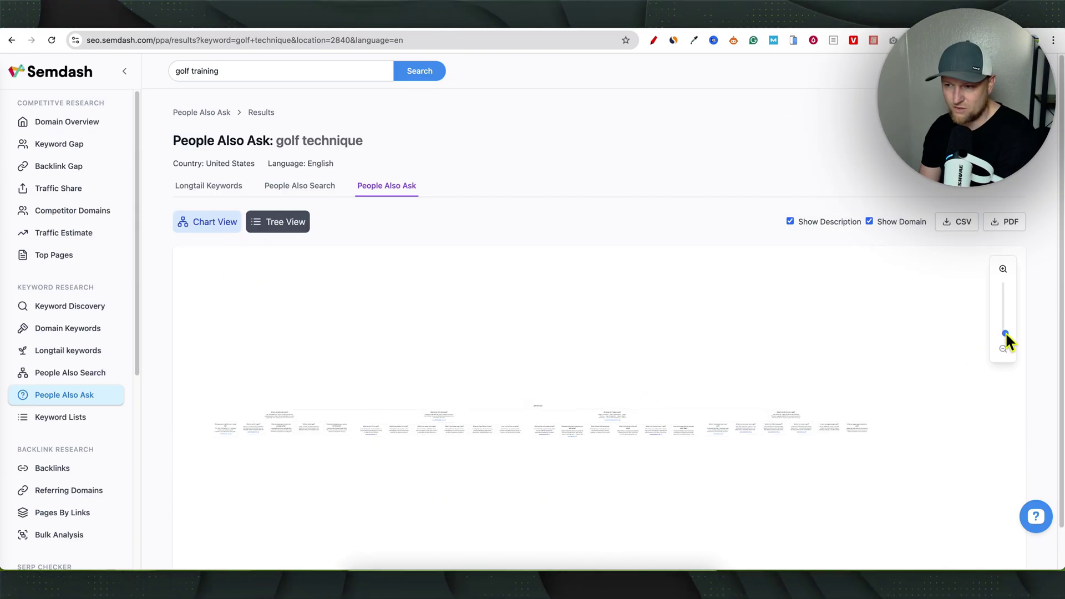
{"action": "left_click_drag", "start_coordinate": [1005, 333], "coordinate": [1005, 310]}
{"action": "scroll", "coordinate": [870, 383], "scroll_direction": "down", "scroll_amount": 1}
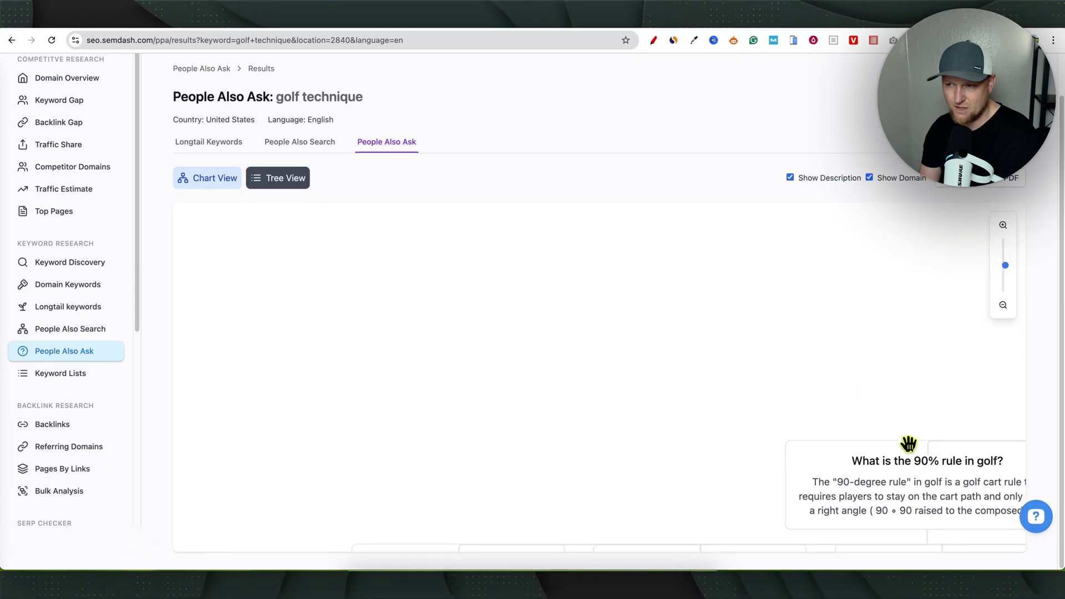
Check the saved keyword lists and open the Domain Keywords tool
{"action": "left_click", "coordinate": [61, 373]}
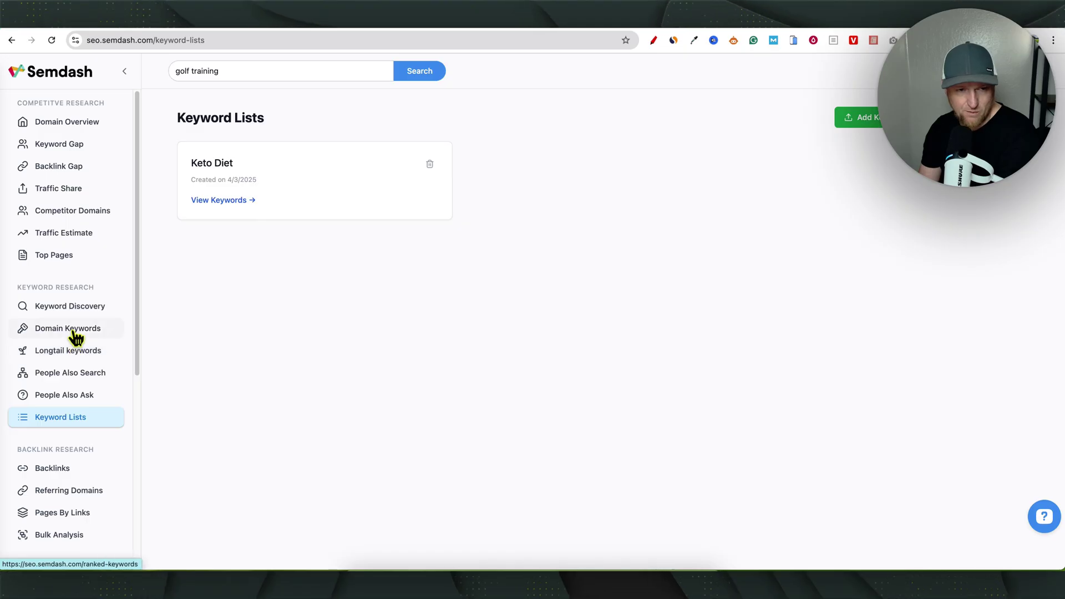
{"action": "left_click", "coordinate": [74, 331]}
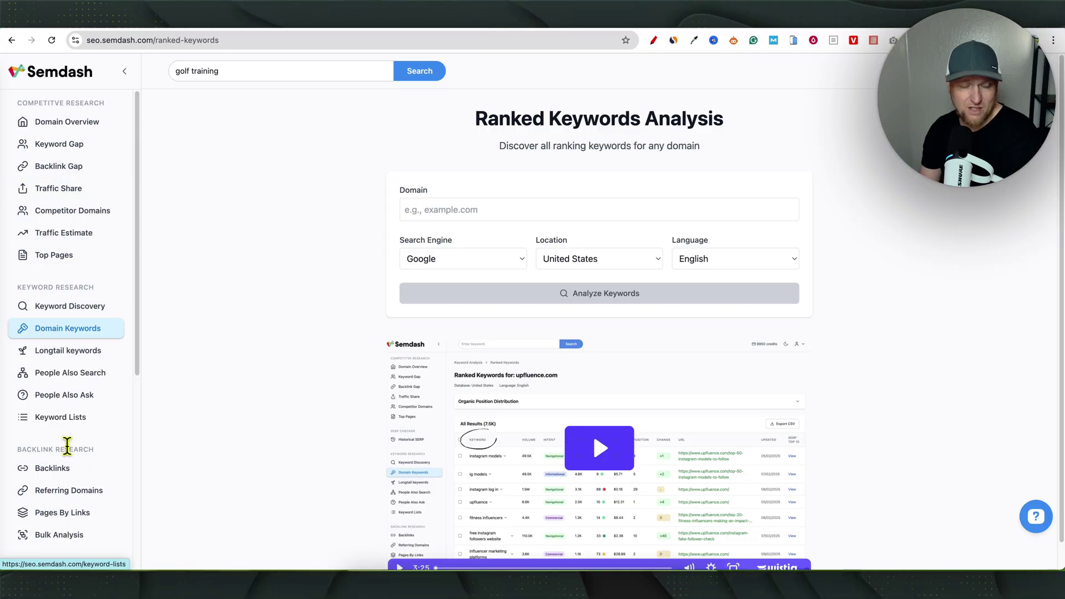
Open the Traffic Share tool and look over its keyword entry form and page content
{"action": "left_click", "coordinate": [73, 191]}
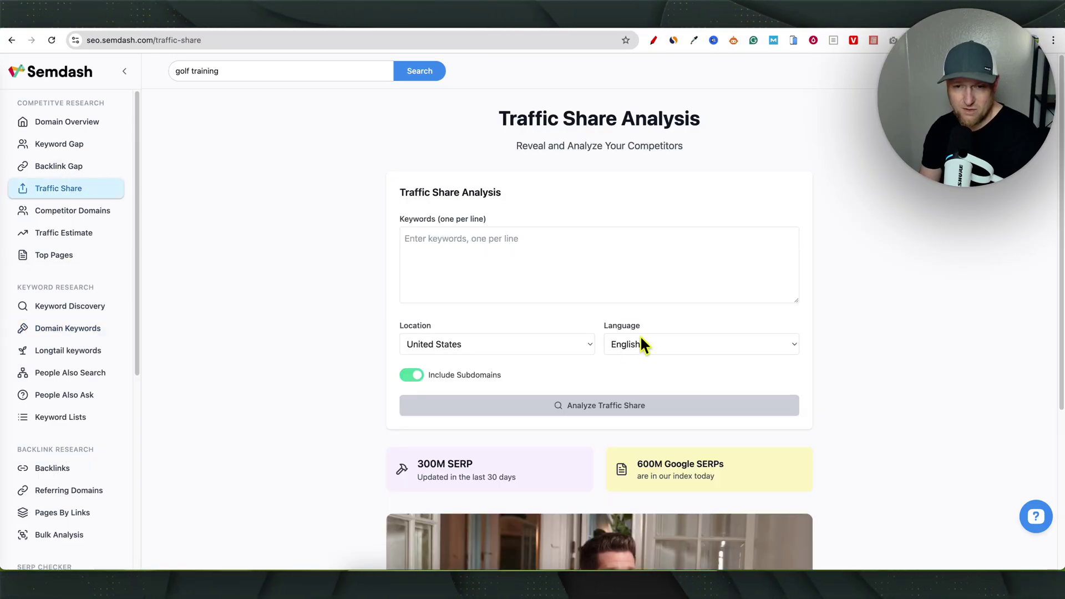
{"action": "left_click", "coordinate": [438, 243]}
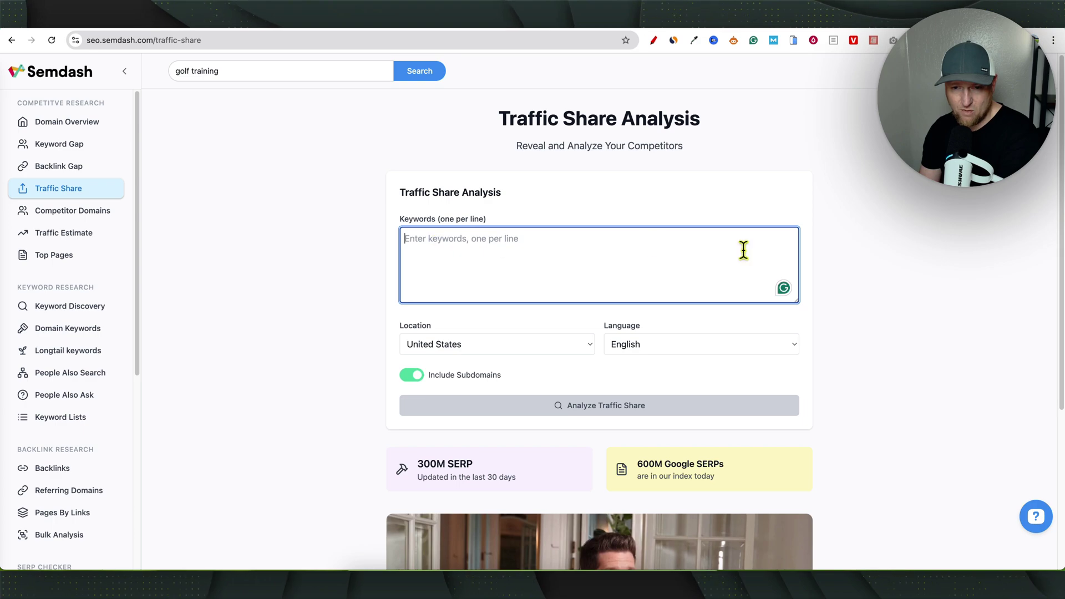
{"action": "scroll", "coordinate": [701, 312], "scroll_direction": "down", "scroll_amount": 5}
{"action": "scroll", "coordinate": [637, 418], "scroll_direction": "up", "scroll_amount": 4}
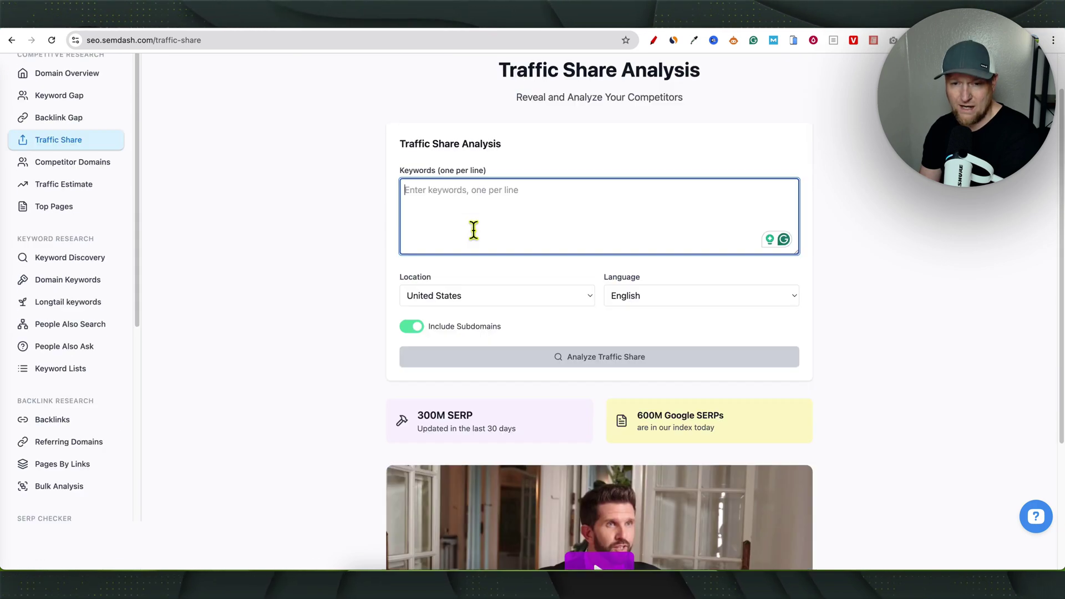
{"action": "scroll", "coordinate": [473, 231], "scroll_direction": "down", "scroll_amount": 4}
{"action": "scroll", "coordinate": [366, 388], "scroll_direction": "up", "scroll_amount": 1}
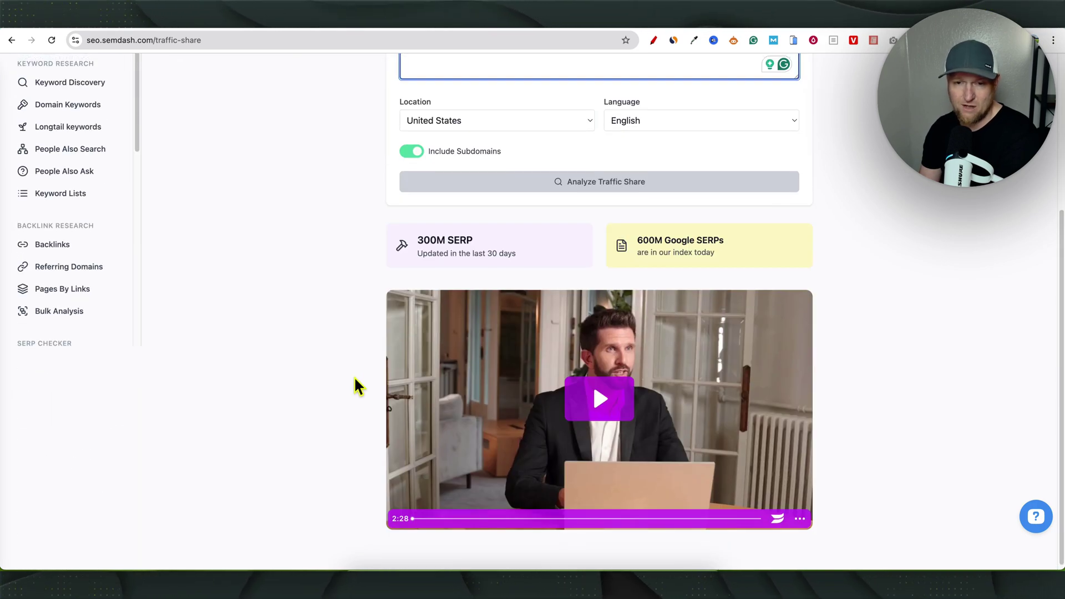
{"action": "scroll", "coordinate": [355, 382], "scroll_direction": "up", "scroll_amount": 5}
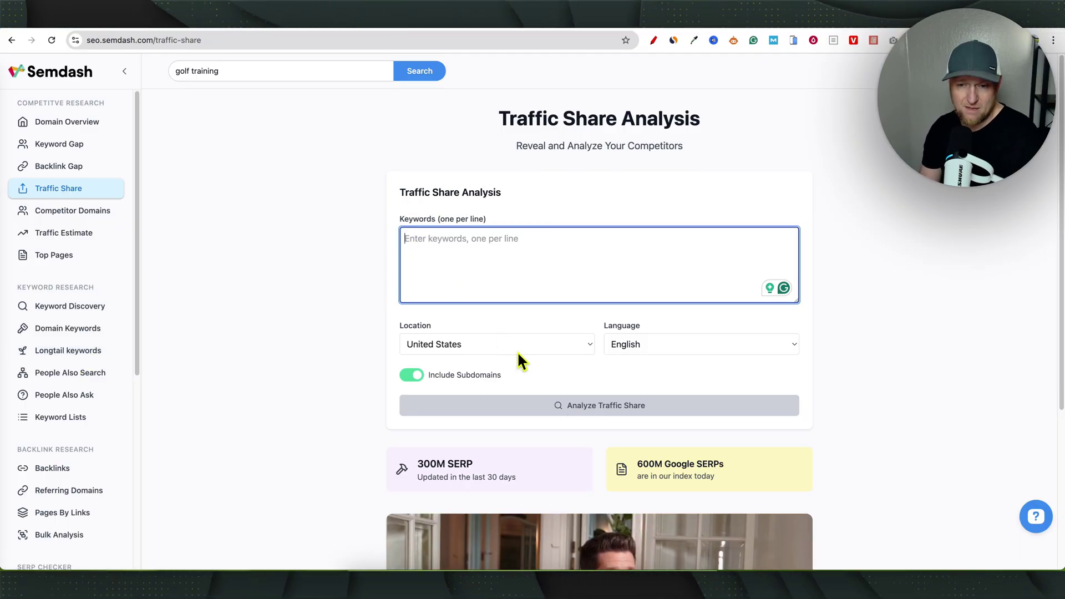
Look through the remaining Semdash tools, from SERP Checker and AI SEO to SEO Integrations and Account
{"action": "scroll", "coordinate": [56, 443], "scroll_direction": "down", "scroll_amount": 7}
{"action": "scroll", "coordinate": [318, 464], "scroll_direction": "down", "scroll_amount": 4}
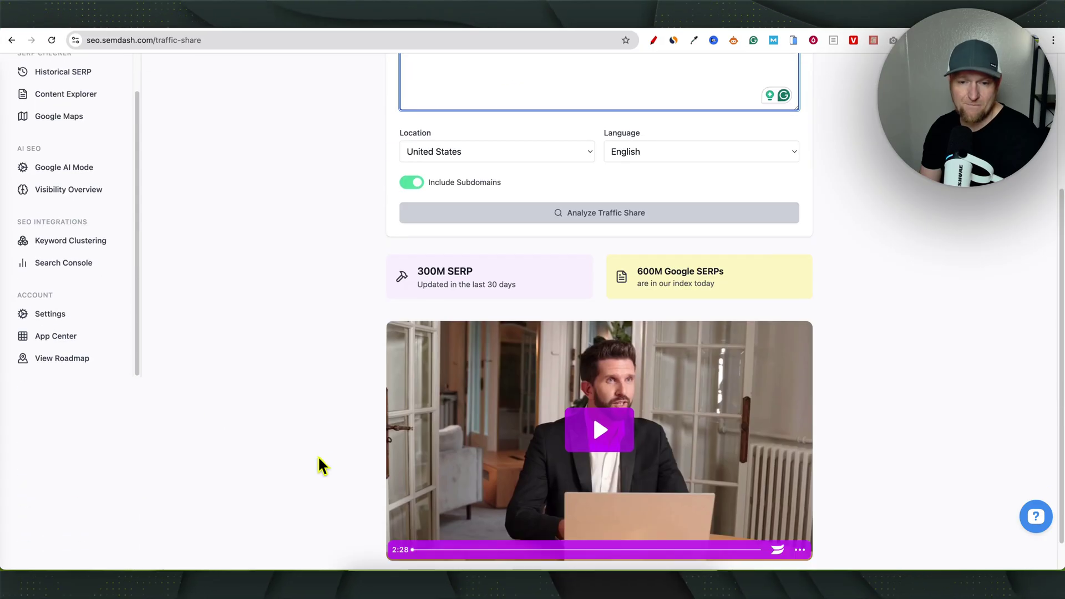
{"action": "scroll", "coordinate": [100, 336], "scroll_direction": "up", "scroll_amount": 4}
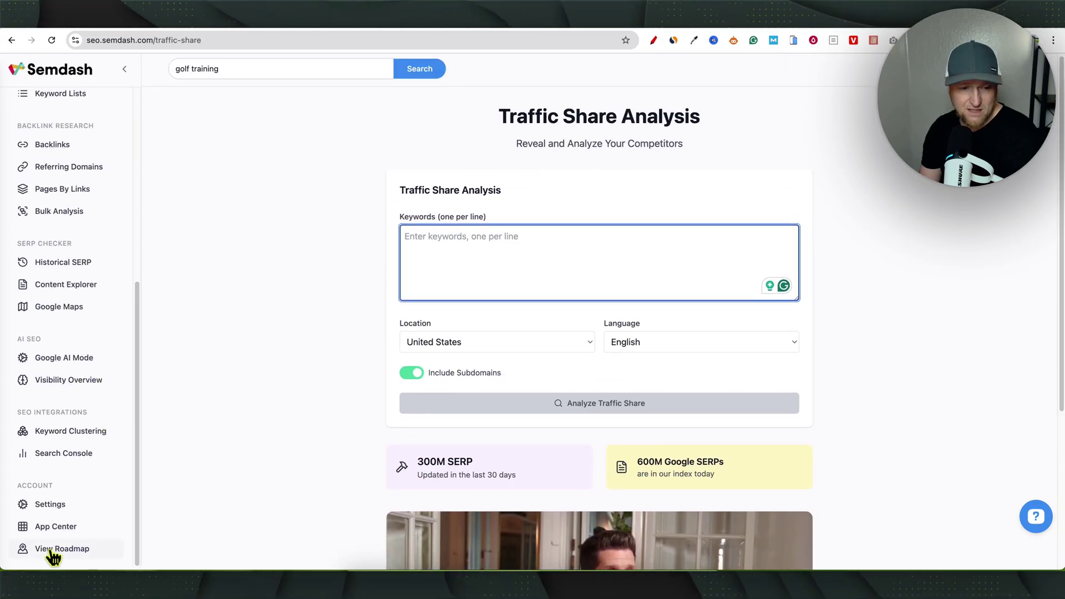
{"action": "scroll", "coordinate": [63, 468], "scroll_direction": "down", "scroll_amount": 1}
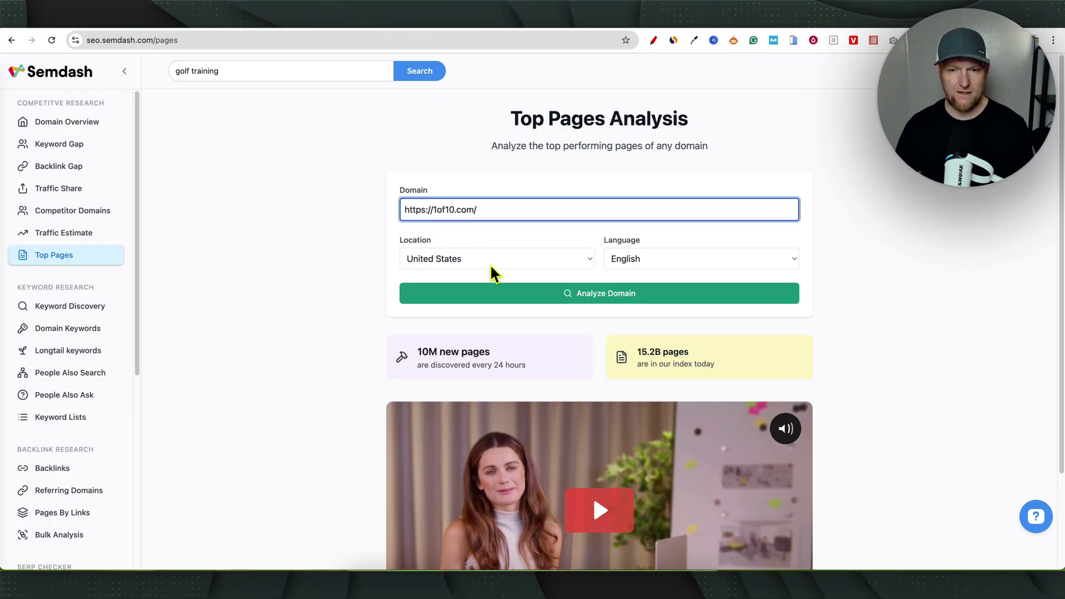
Run a Top Pages analysis of 1of10.com for the United States in English and look at the listed pages
{"action": "left_click", "coordinate": [608, 299]}
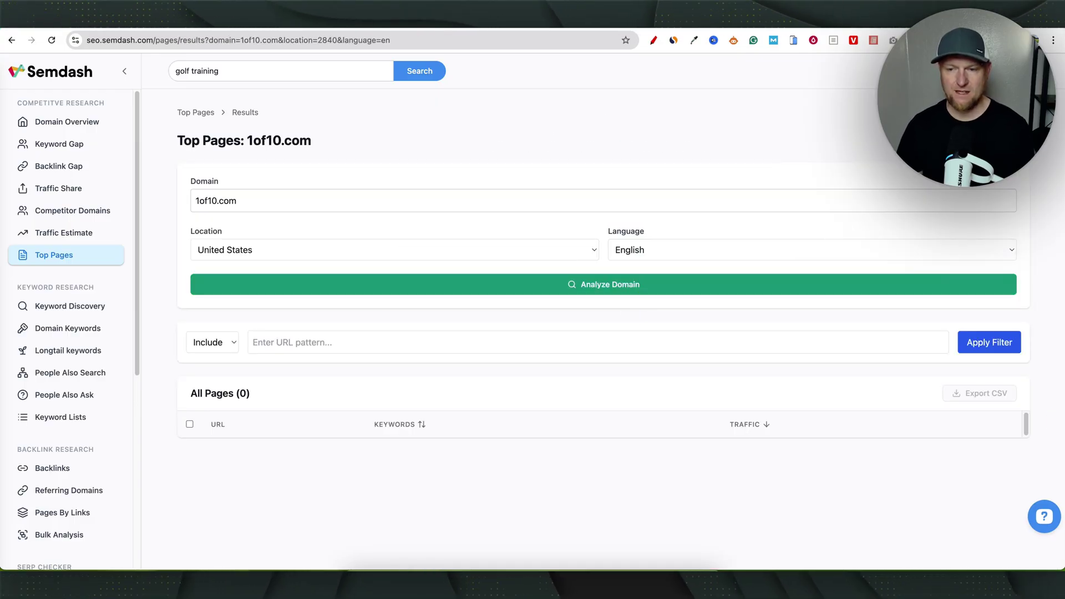
{"action": "scroll", "coordinate": [648, 484], "scroll_direction": "down", "scroll_amount": 2}
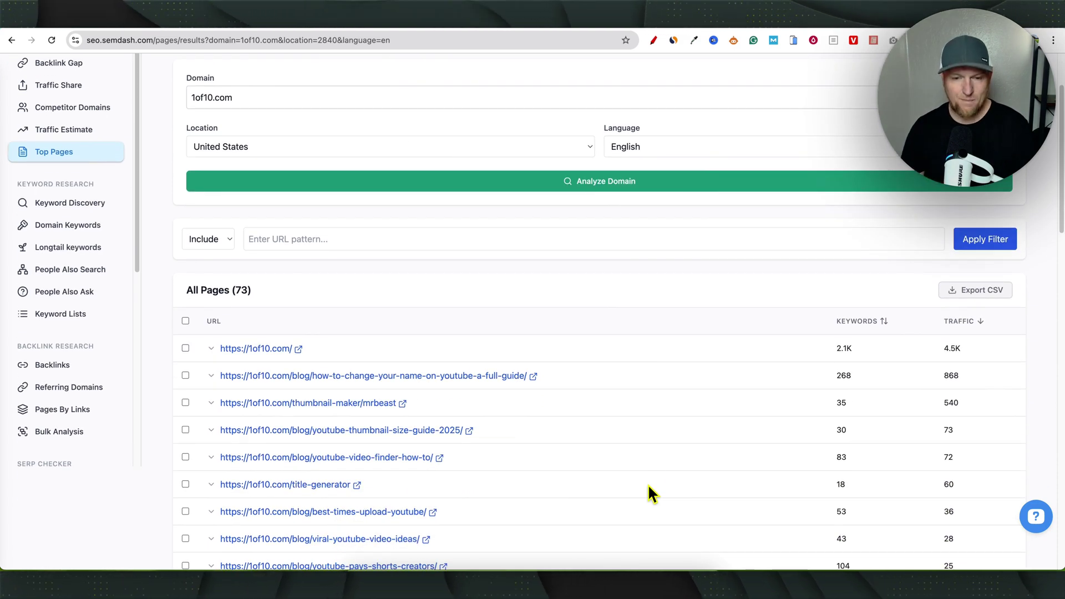
Look through the full list of 1of10.com top pages and their keyword and traffic figures
{"action": "scroll", "coordinate": [872, 484], "scroll_direction": "down", "scroll_amount": 1}
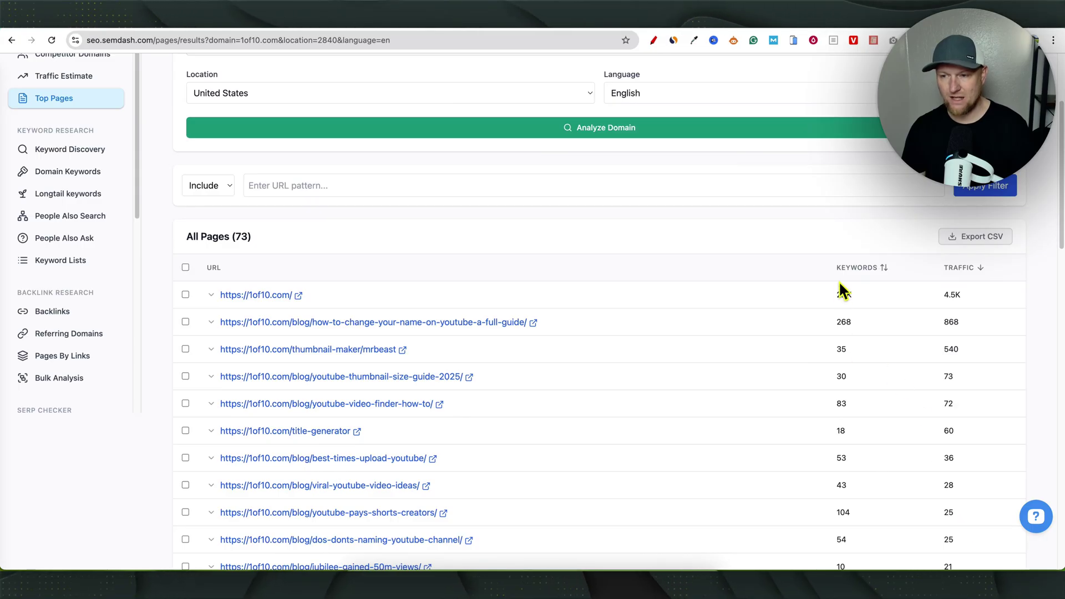
{"action": "scroll", "coordinate": [838, 454], "scroll_direction": "down", "scroll_amount": 1}
{"action": "scroll", "coordinate": [463, 285], "scroll_direction": "down", "scroll_amount": 15}
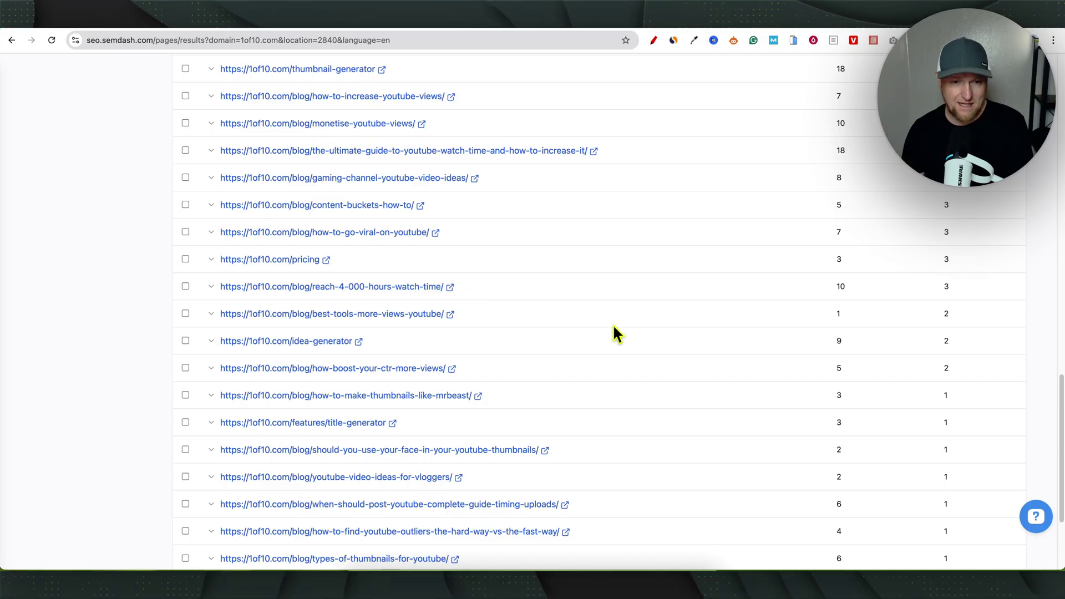
{"action": "scroll", "coordinate": [764, 427], "scroll_direction": "down", "scroll_amount": 3}
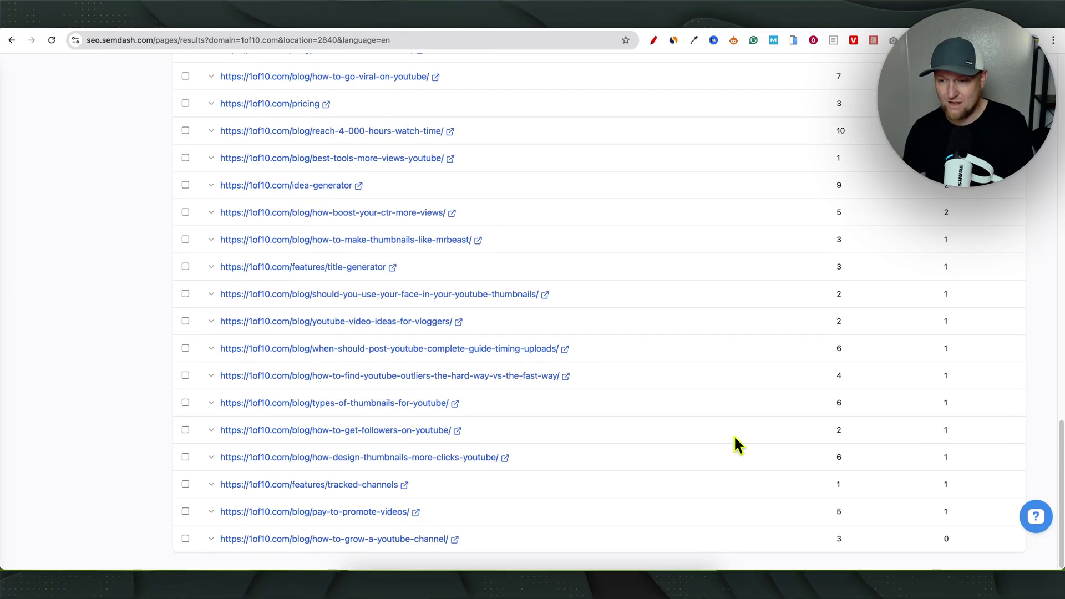
{"action": "scroll", "coordinate": [734, 434], "scroll_direction": "up", "scroll_amount": 20}
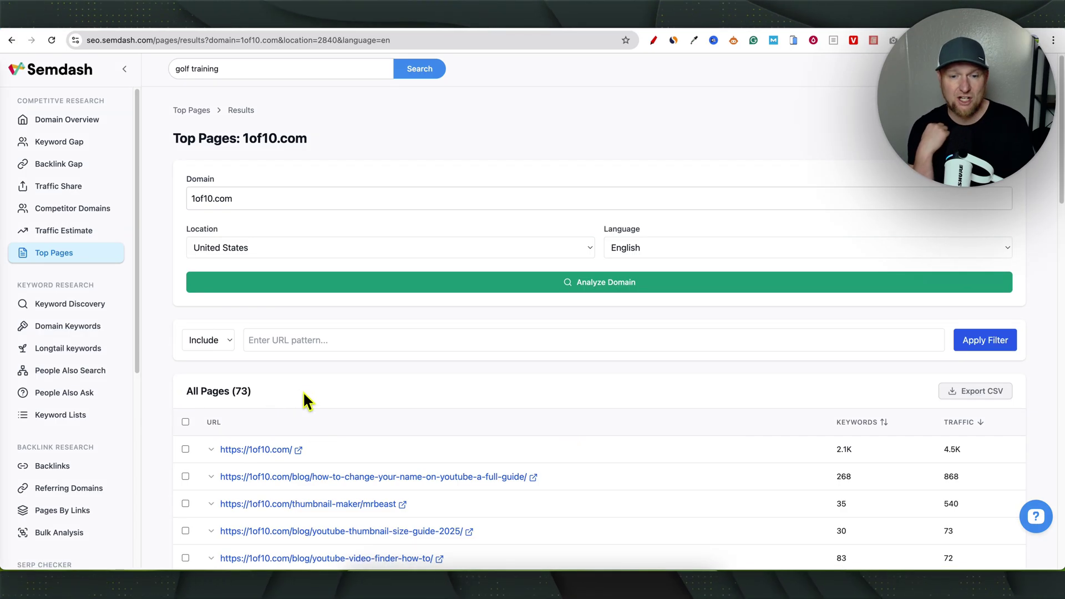
{"action": "scroll", "coordinate": [70, 482], "scroll_direction": "down", "scroll_amount": 1}
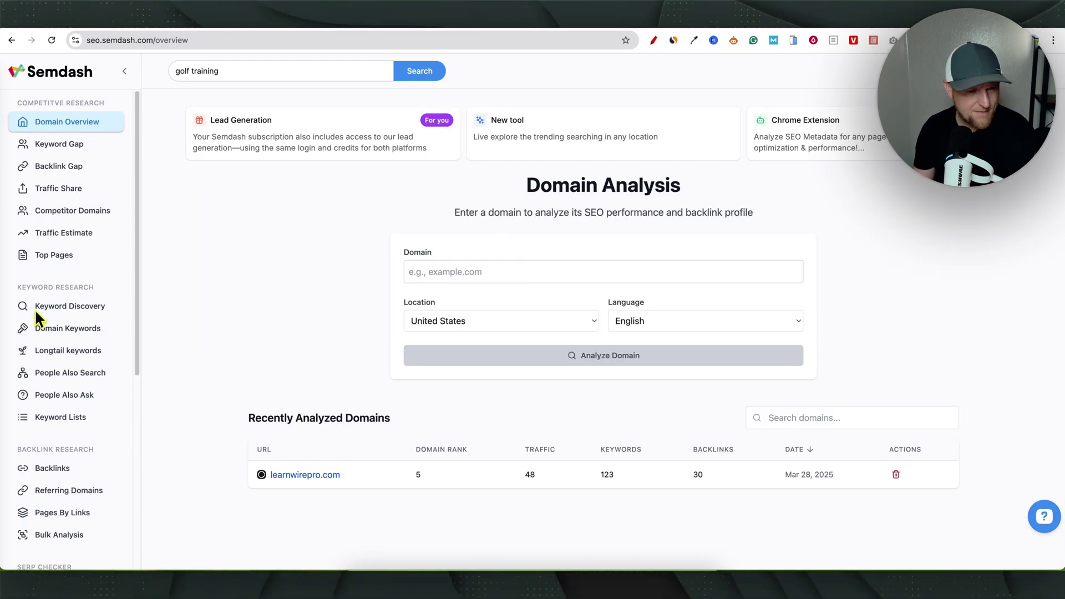
Look through the list of available tools, from Competitive Research to Account, on the Domain Overview page
{"action": "scroll", "coordinate": [58, 480], "scroll_direction": "down", "scroll_amount": 2}
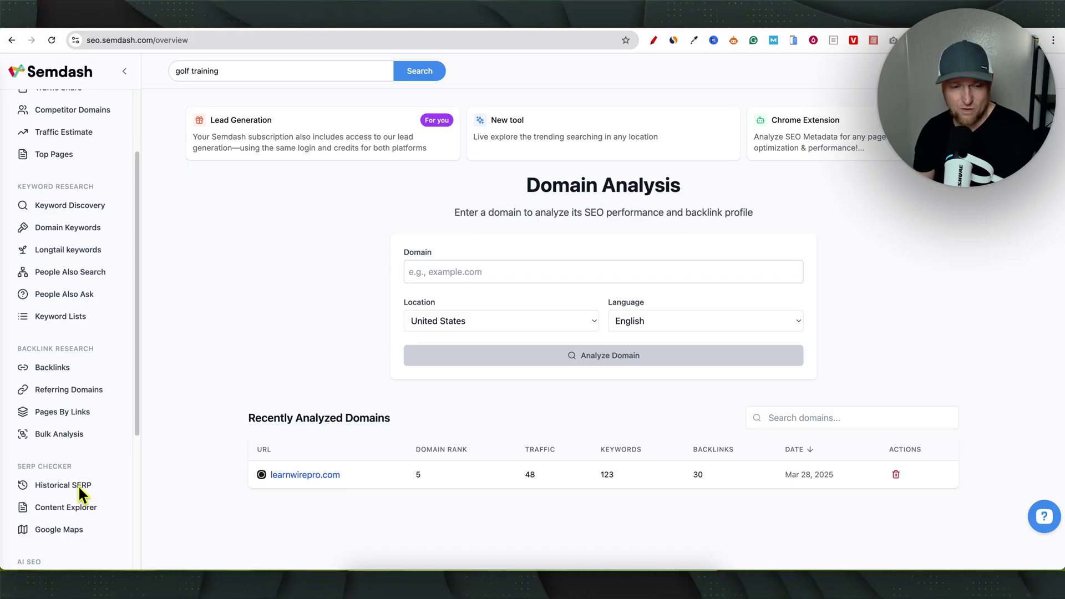
{"action": "scroll", "coordinate": [77, 485], "scroll_direction": "down", "scroll_amount": 4}
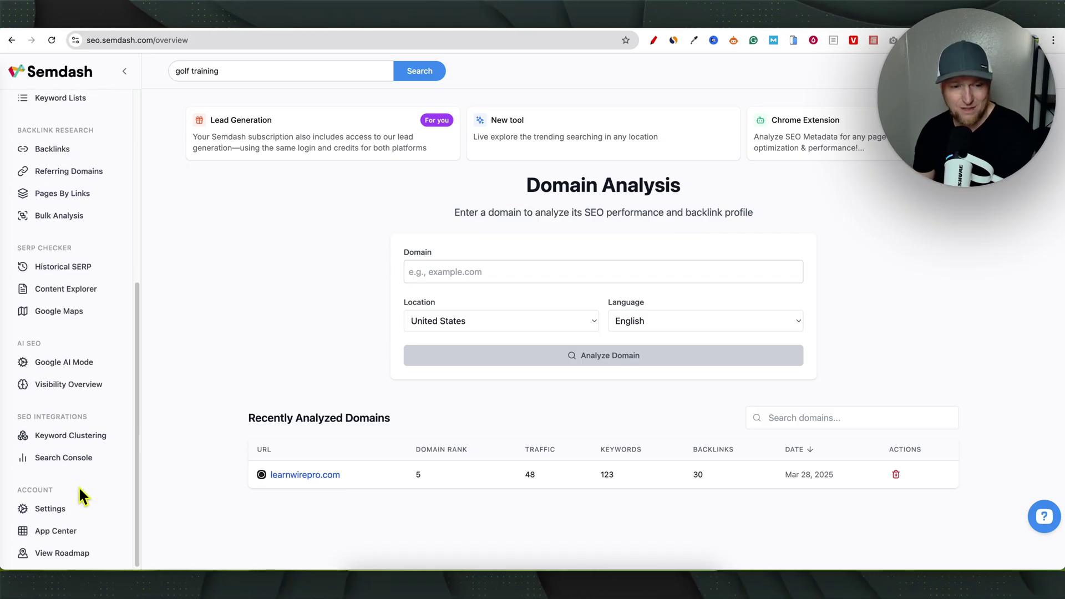
{"action": "scroll", "coordinate": [79, 488], "scroll_direction": "up", "scroll_amount": 2}
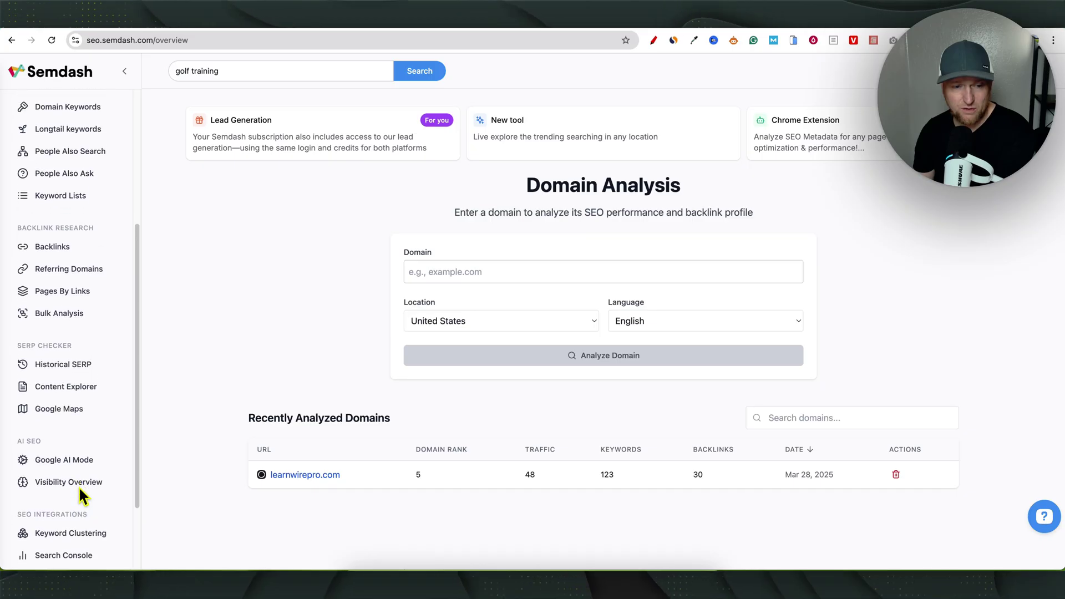
{"action": "scroll", "coordinate": [50, 488], "scroll_direction": "down", "scroll_amount": 2}
{"action": "scroll", "coordinate": [75, 452], "scroll_direction": "up", "scroll_amount": 6}
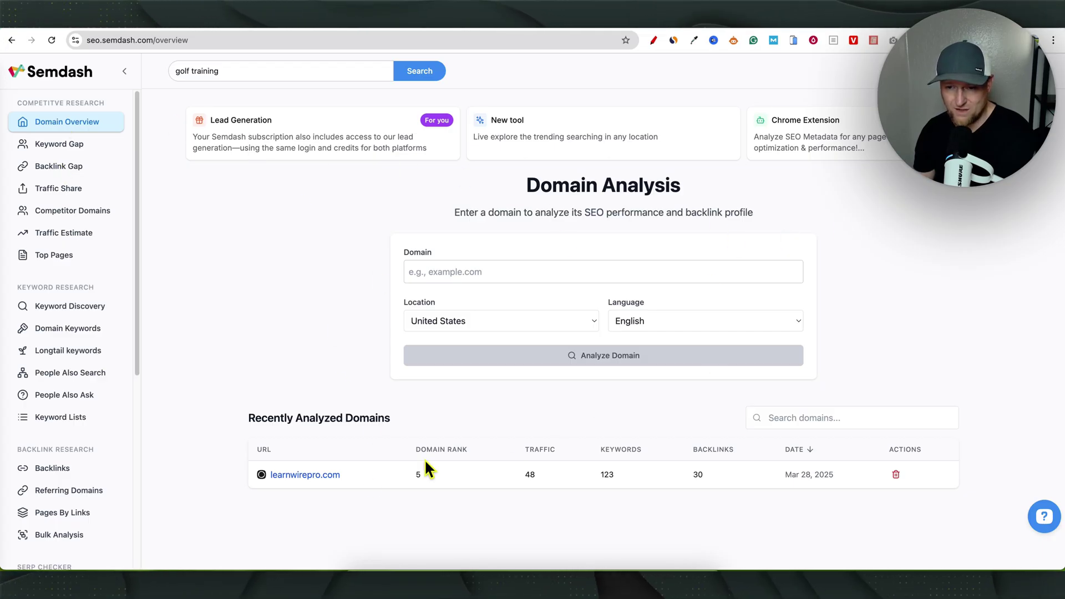
Open the saved domain overview of learnwirepro.com, then its ranked keywords, and examine the position distribution and keyword list
{"action": "left_click", "coordinate": [606, 475]}
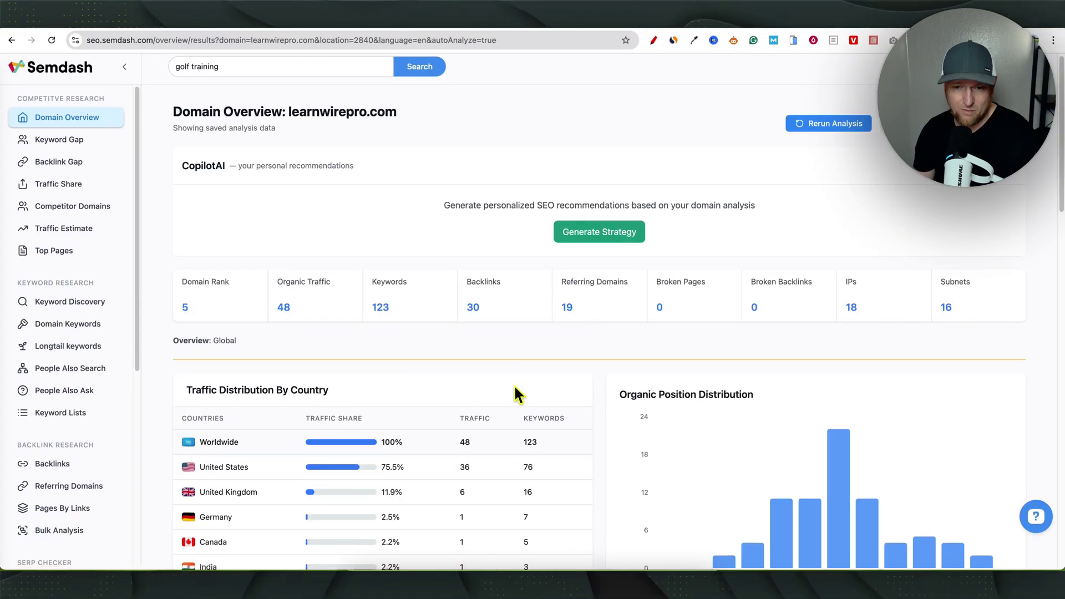
{"action": "scroll", "coordinate": [507, 428], "scroll_direction": "down", "scroll_amount": 1}
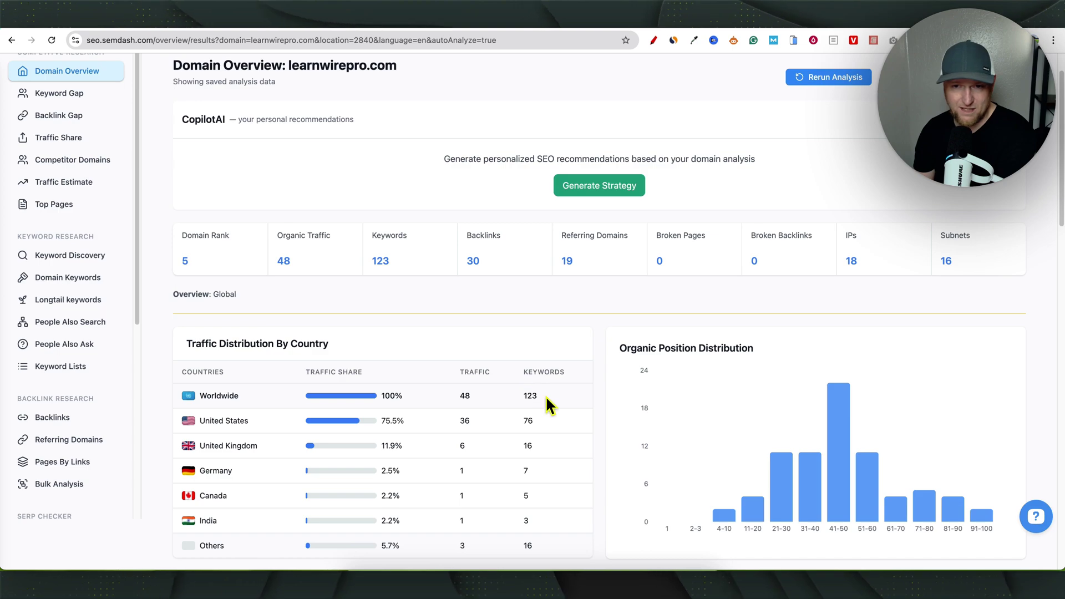
{"action": "left_click", "coordinate": [382, 262]}
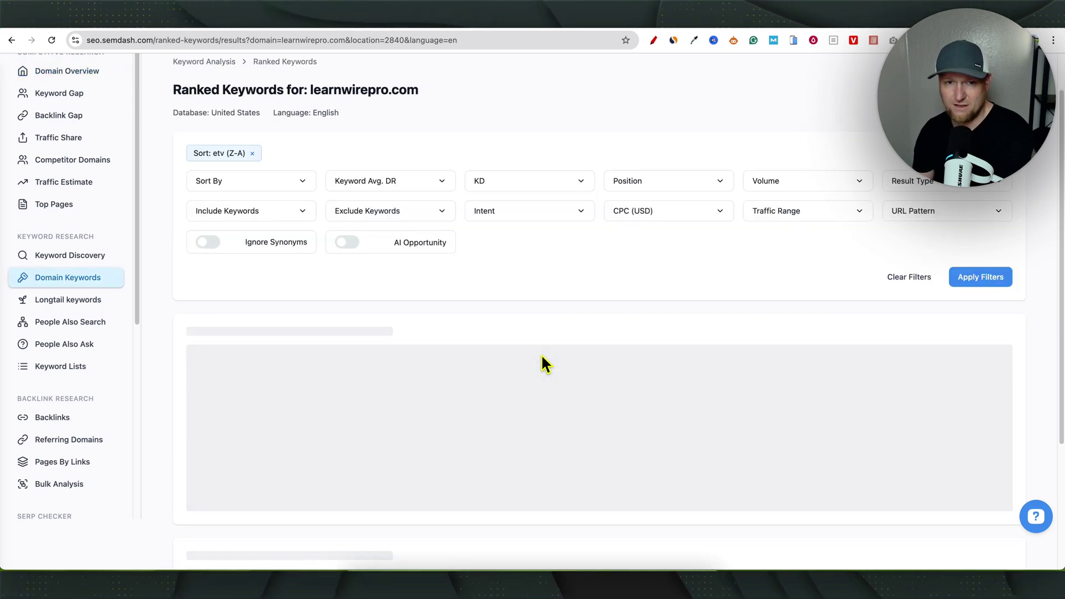
{"action": "scroll", "coordinate": [555, 338], "scroll_direction": "down", "scroll_amount": 8}
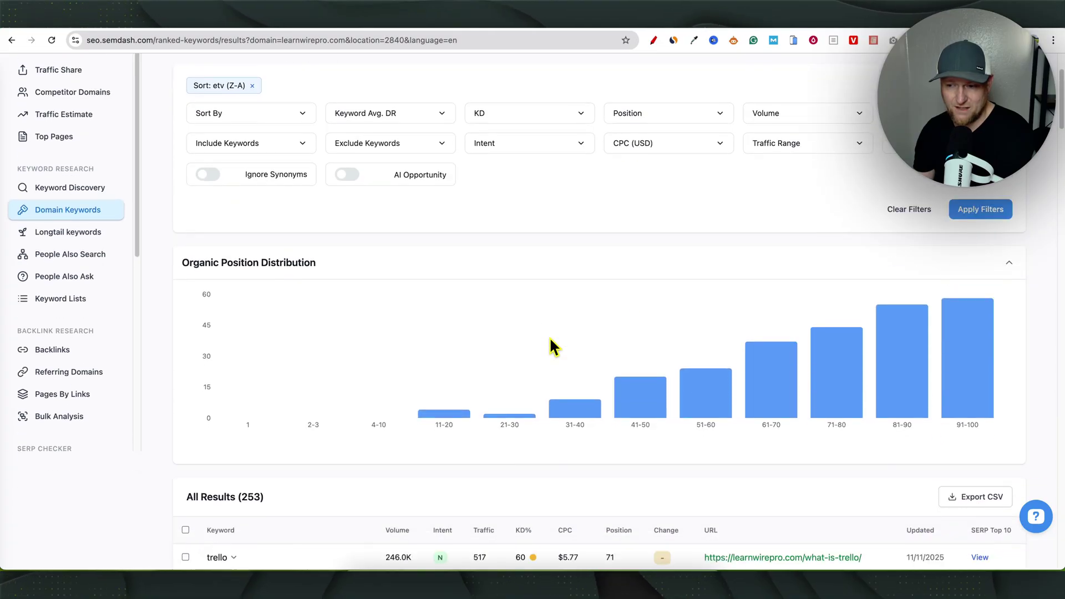
{"action": "scroll", "coordinate": [460, 218], "scroll_direction": "up", "scroll_amount": 1}
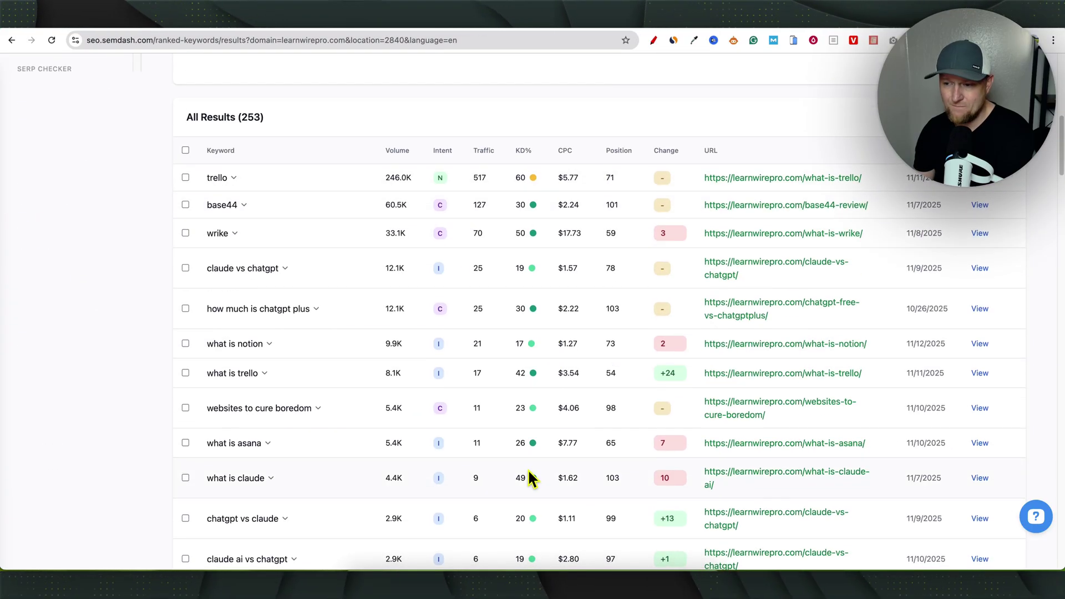
{"action": "scroll", "coordinate": [392, 399], "scroll_direction": "up", "scroll_amount": 4}
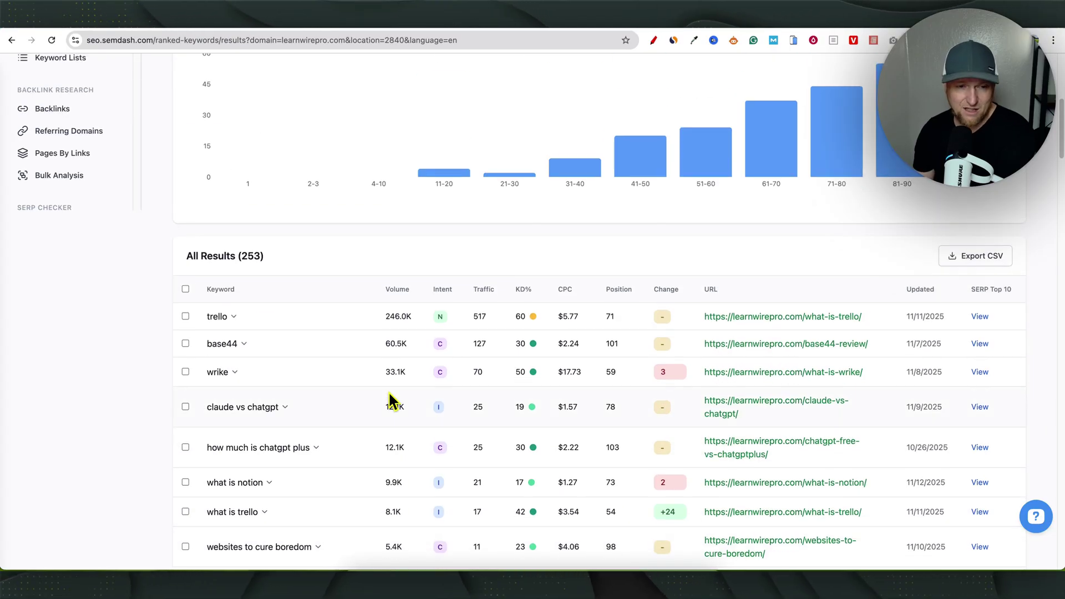
{"action": "scroll", "coordinate": [392, 399], "scroll_direction": "up", "scroll_amount": 2}
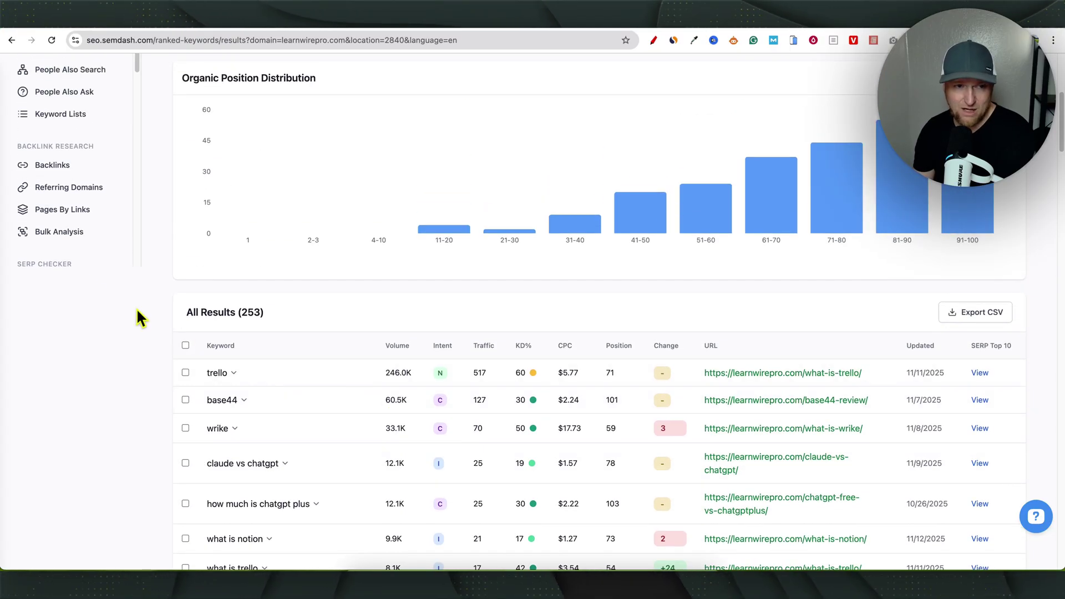
Open the Historical SERP tool and look over its keyword entry form
{"action": "left_click_drag", "start_coordinate": [64, 264], "coordinate": [61, 221]}
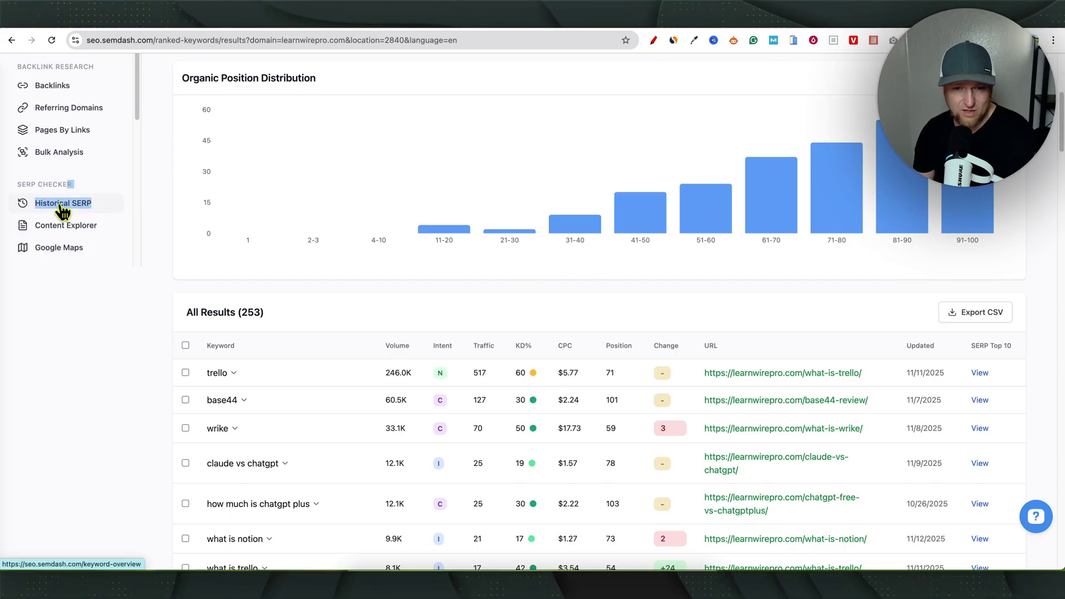
{"action": "left_click", "coordinate": [61, 205]}
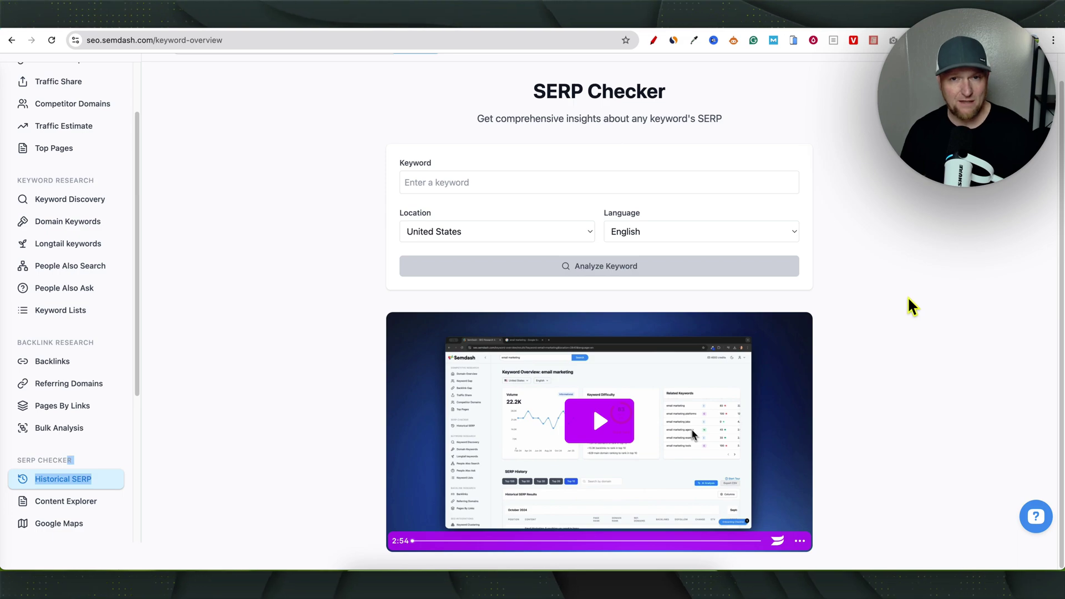
{"action": "scroll", "coordinate": [281, 330], "scroll_direction": "up", "scroll_amount": 1}
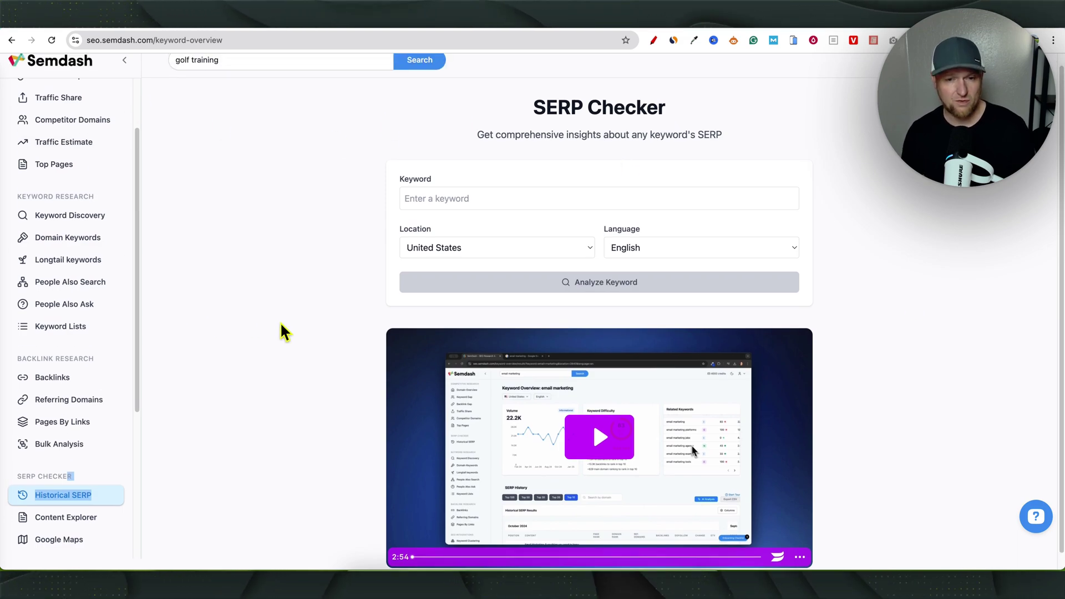
{"action": "scroll", "coordinate": [70, 255], "scroll_direction": "up", "scroll_amount": 3}
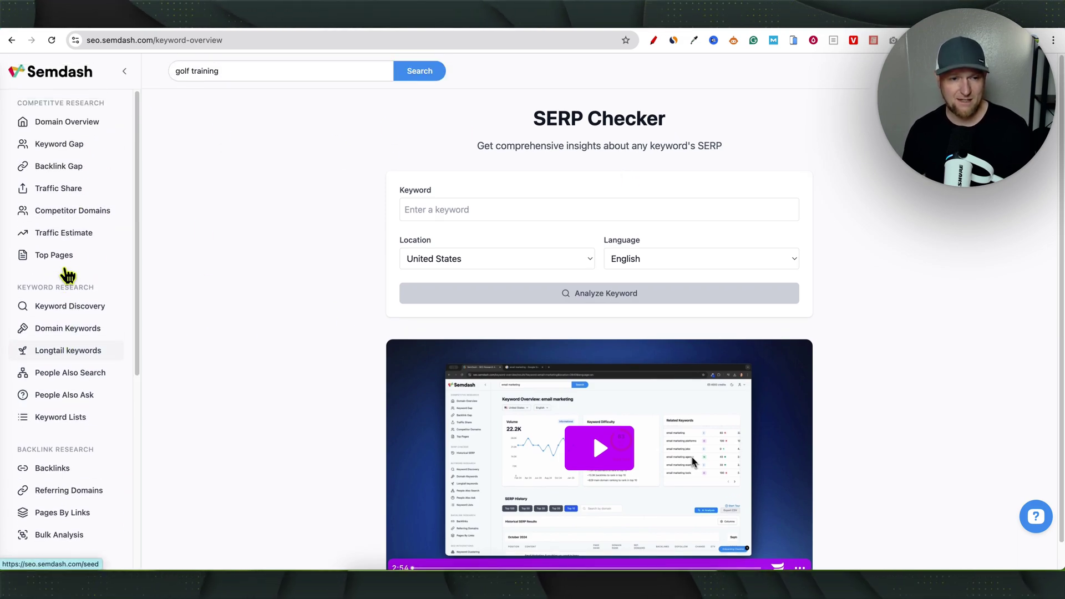
Open the Longtail keywords tool and highlight its notes on Google keyword database size and recently updated keywords
{"action": "left_click", "coordinate": [80, 350]}
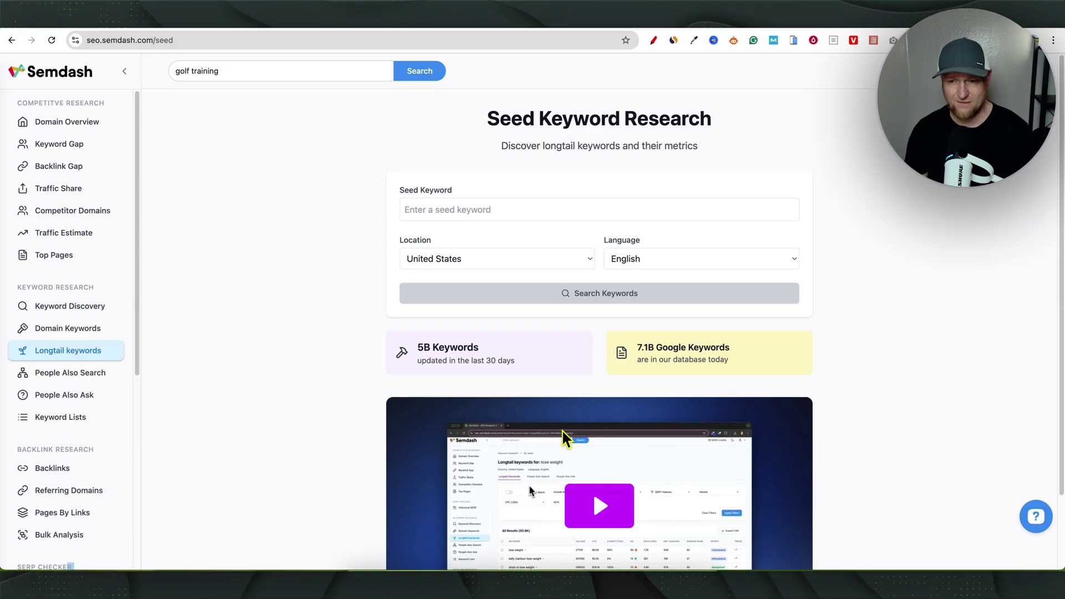
{"action": "left_click_drag", "start_coordinate": [669, 351], "coordinate": [730, 368]}
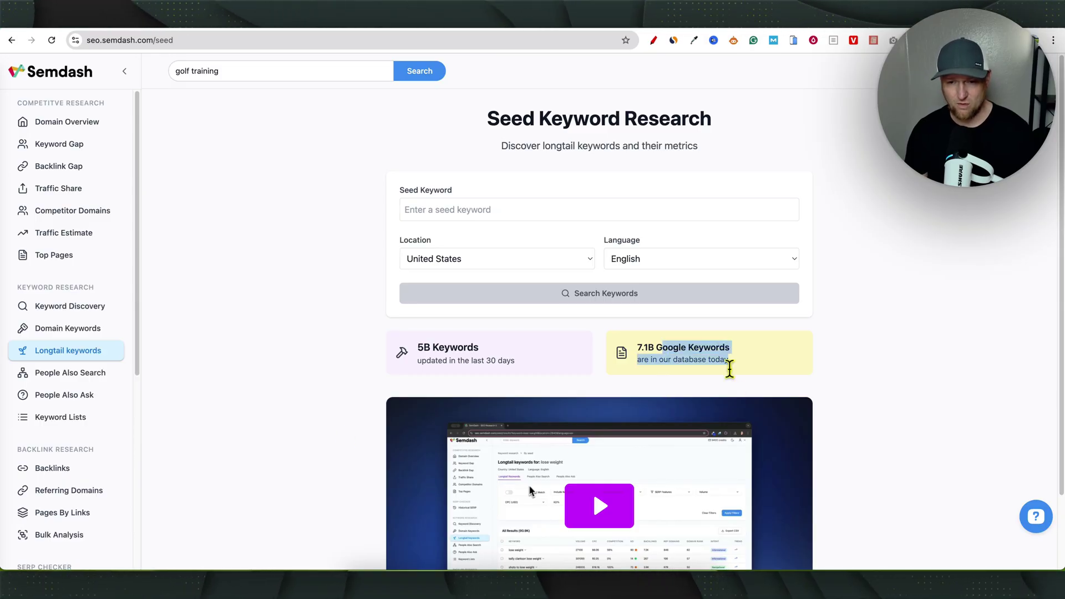
{"action": "left_click_drag", "start_coordinate": [414, 355], "coordinate": [531, 383]}
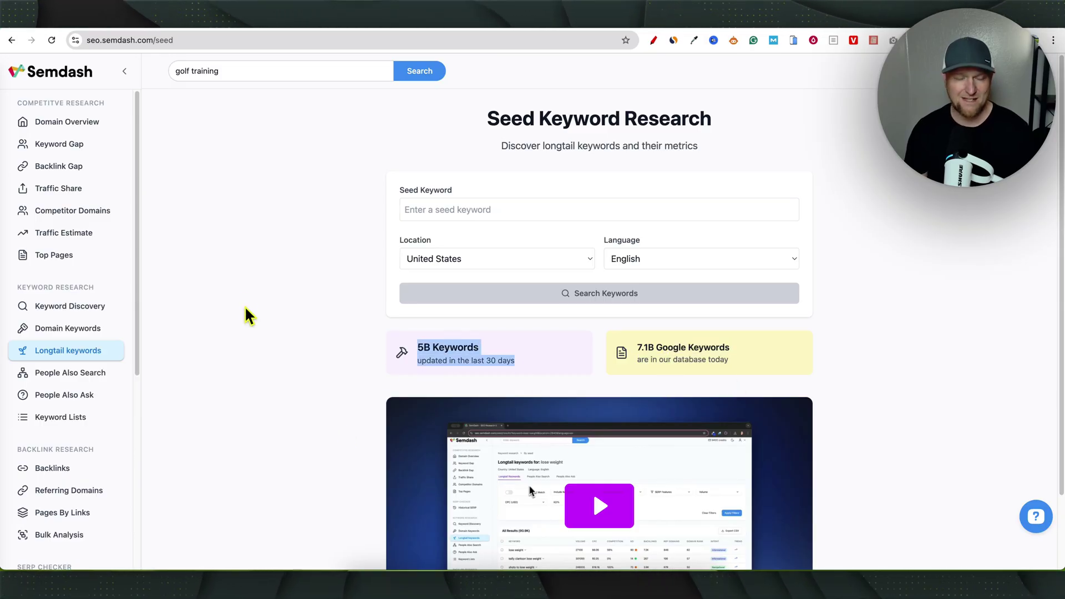